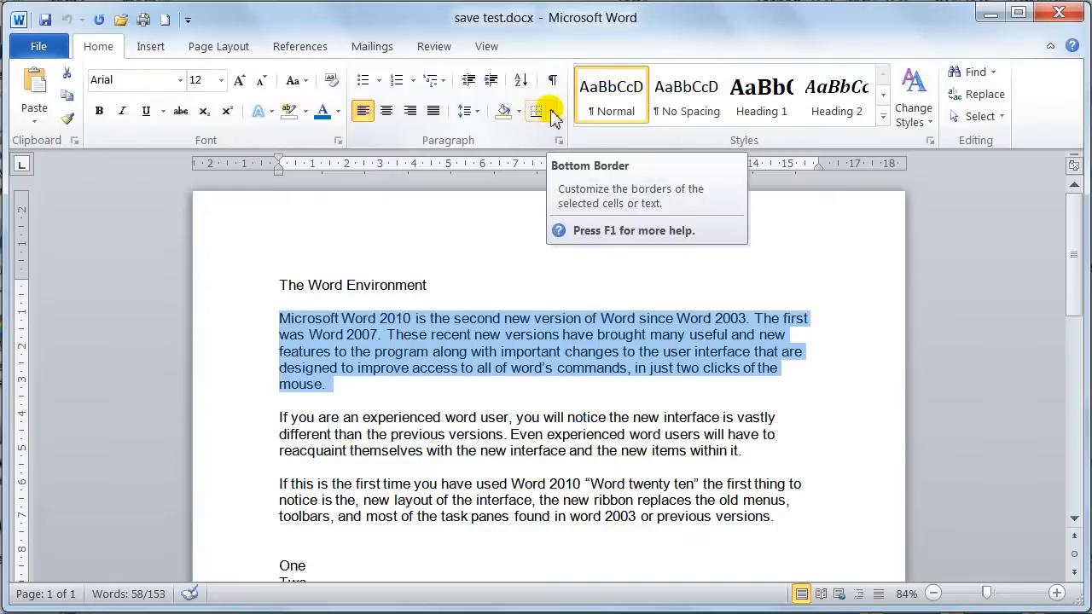
# - Open the Borders and Shading settings for the selected paragraph under the title, try the 3-D and Box settings, and choose Shadow
pyautogui.click(553, 114)
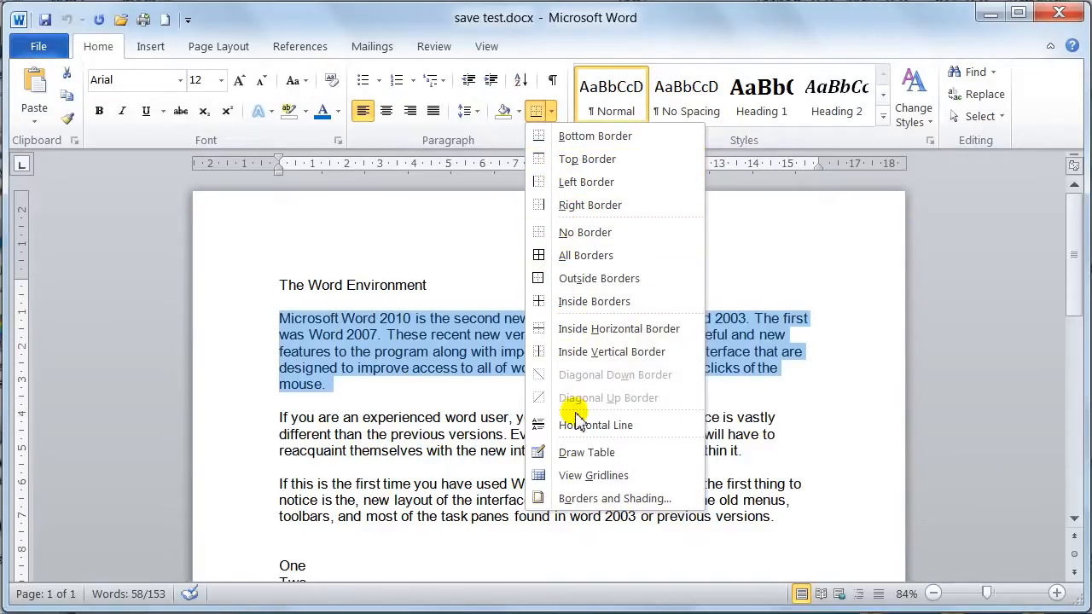
pyautogui.click(578, 501)
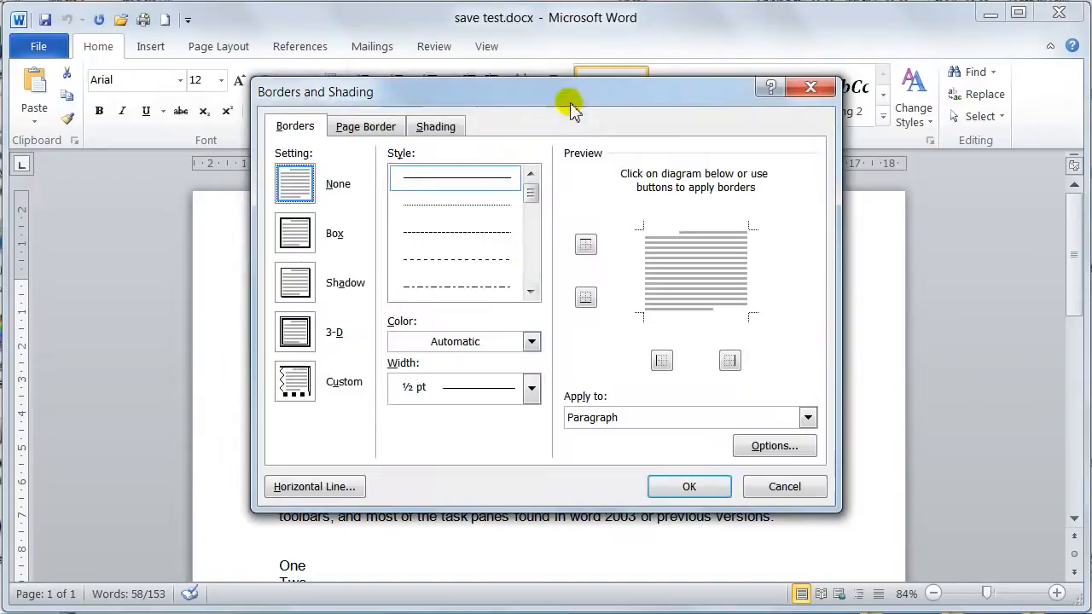
pyautogui.moveTo(568, 99)
pyautogui.mouseDown()
pyautogui.moveTo(707, 97)
pyautogui.moveTo(847, 68)
pyautogui.moveTo(864, 44)
pyautogui.moveTo(343, 44)
pyautogui.mouseUp()
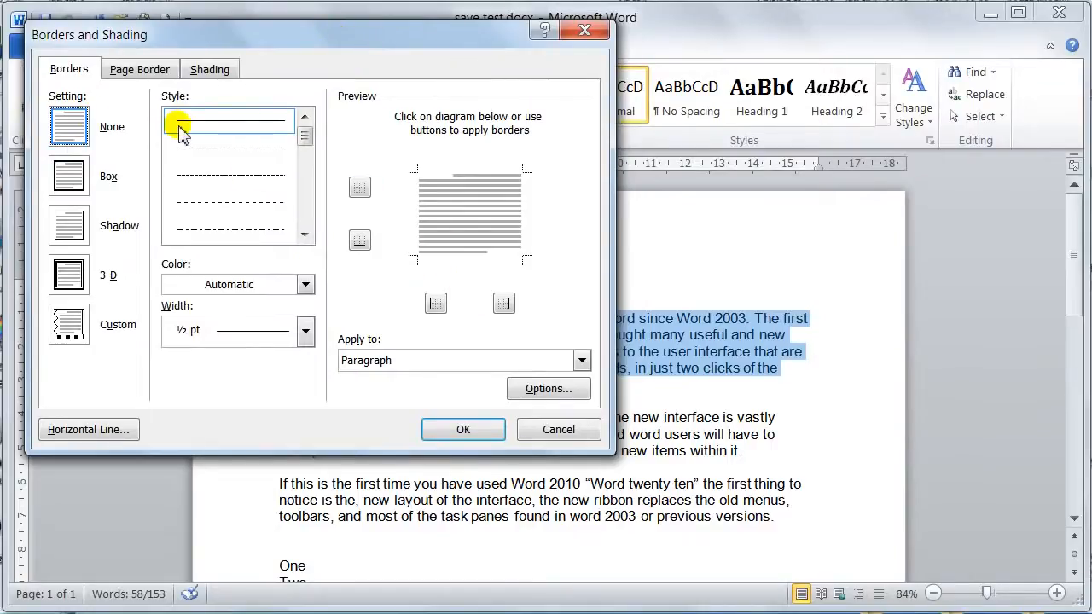
pyautogui.click(77, 289)
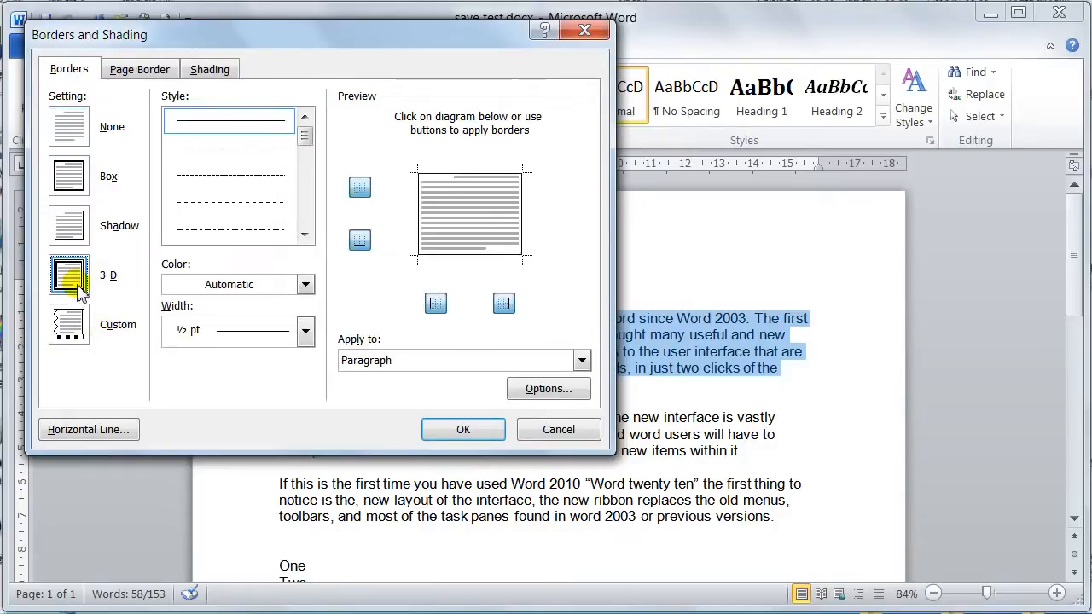
pyautogui.click(79, 227)
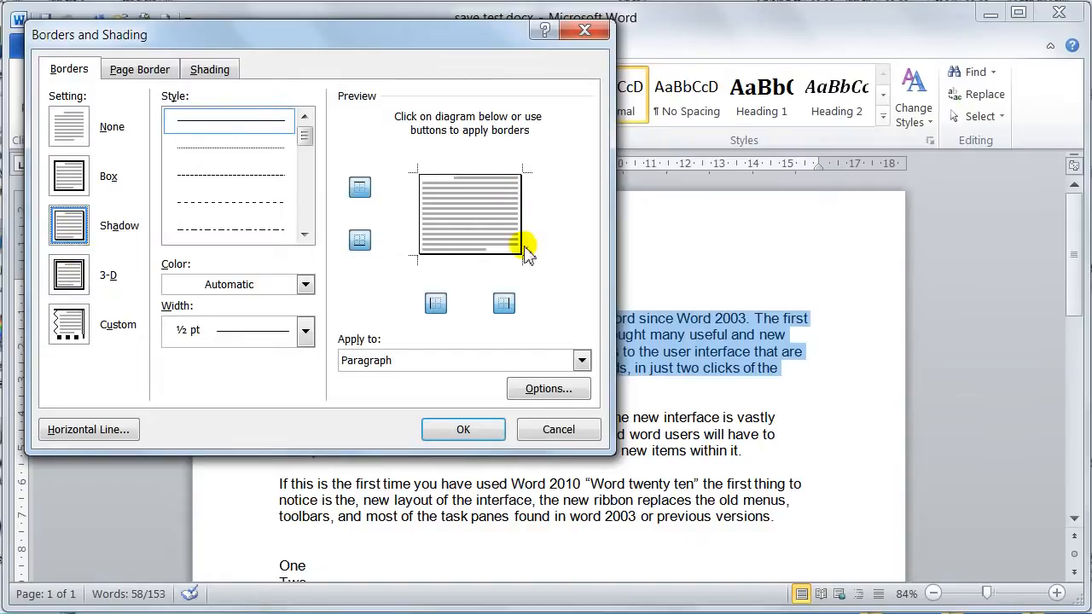
pyautogui.click(68, 176)
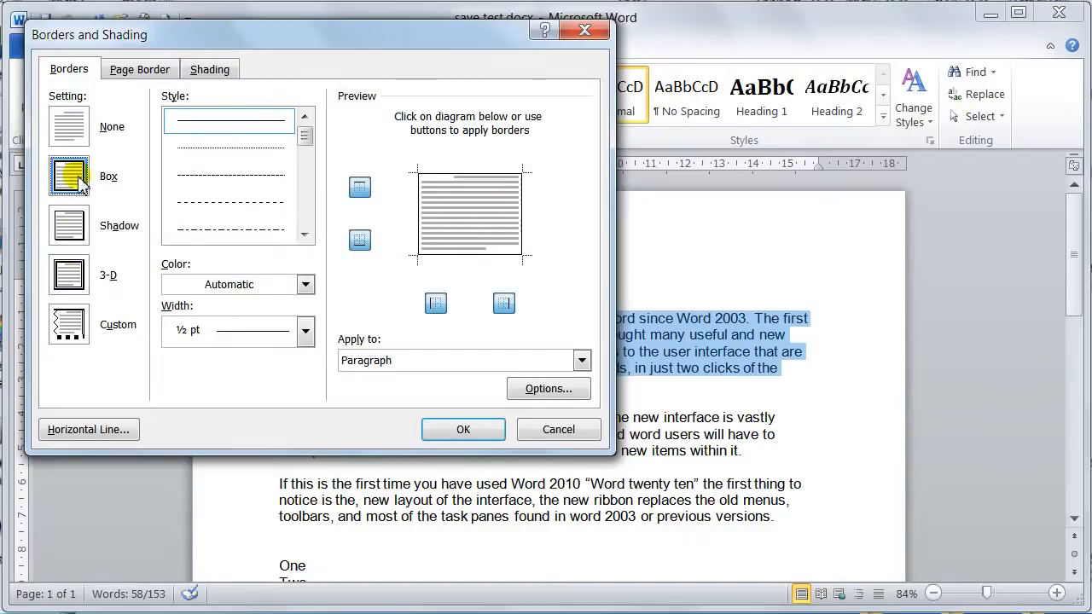
pyautogui.click(68, 228)
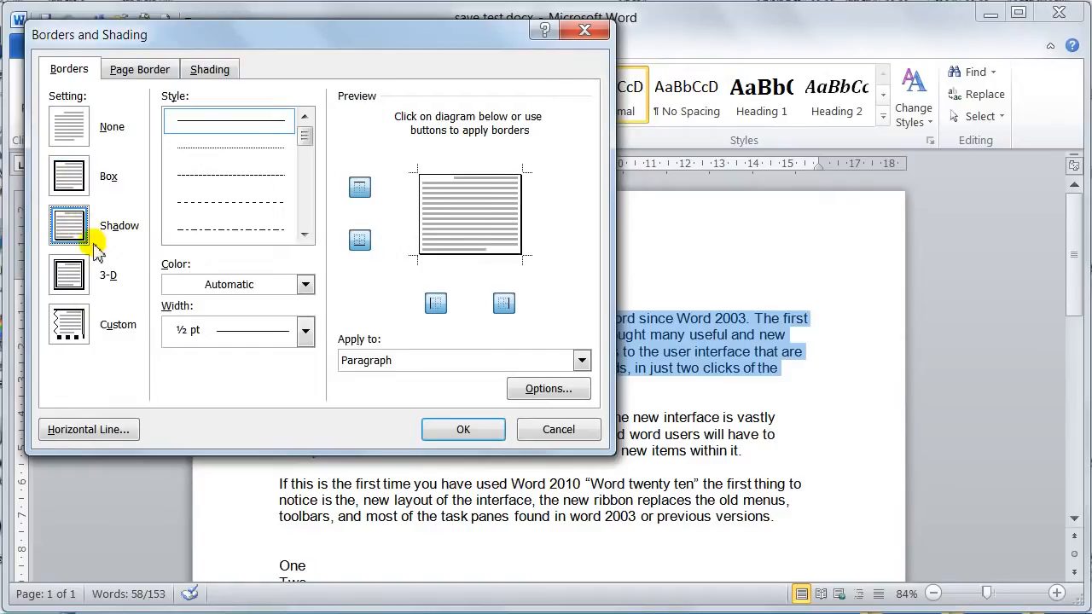
# - Set the paragraph border to the double-line style in standard blue with a width of 2 ¼ pt
pyautogui.click(305, 234)
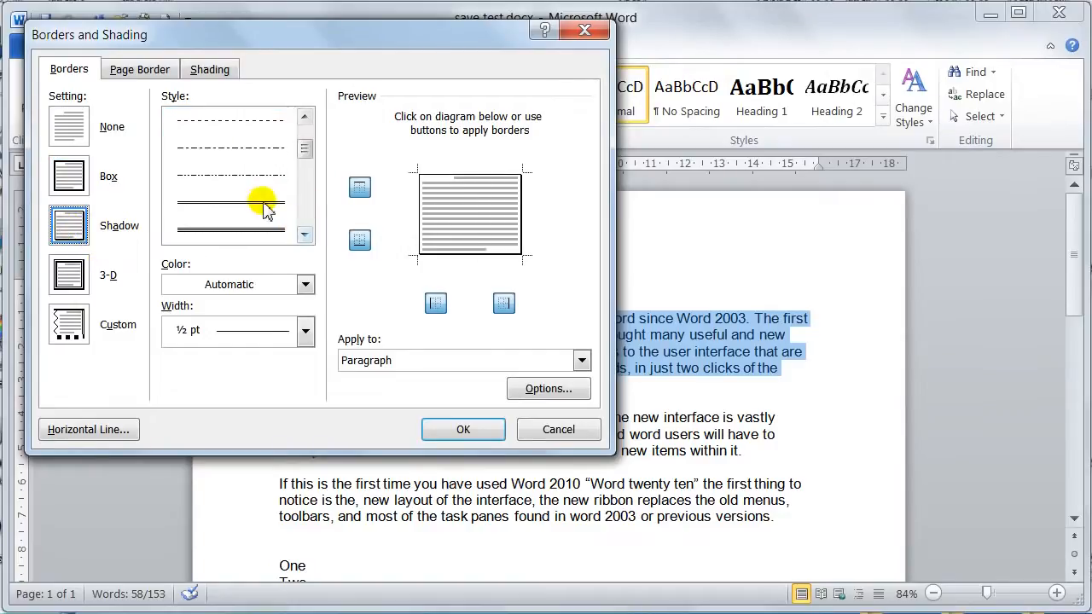
pyautogui.click(256, 203)
pyautogui.click(220, 285)
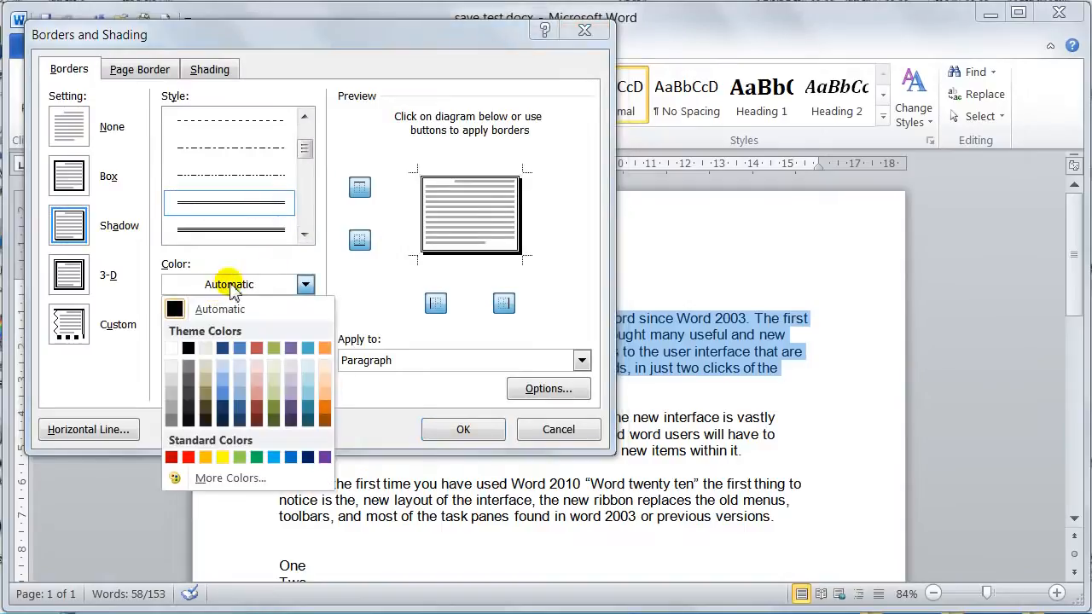
pyautogui.click(290, 457)
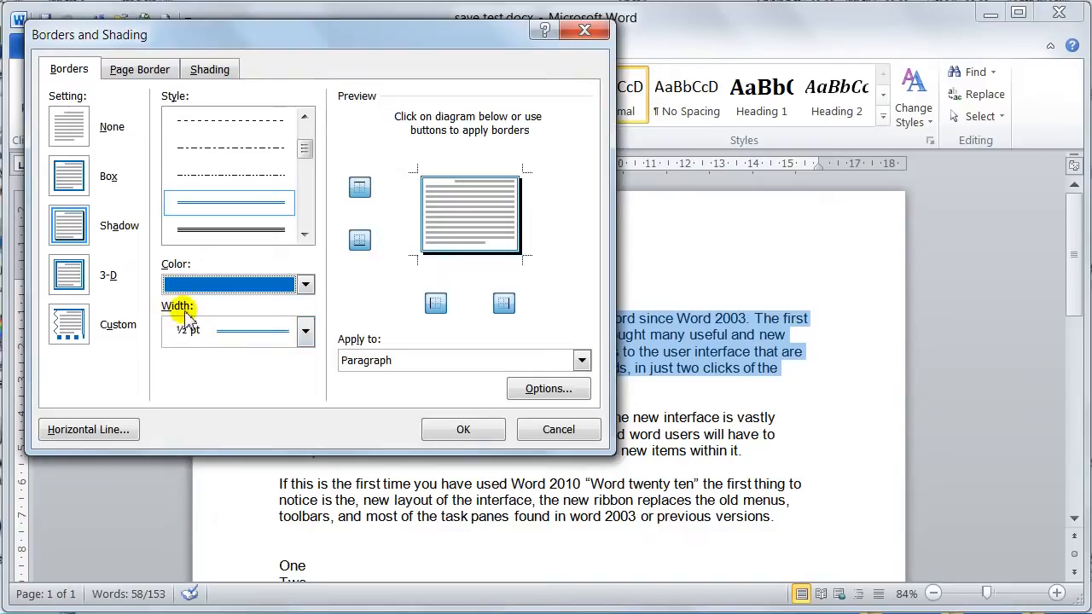
pyautogui.click(221, 334)
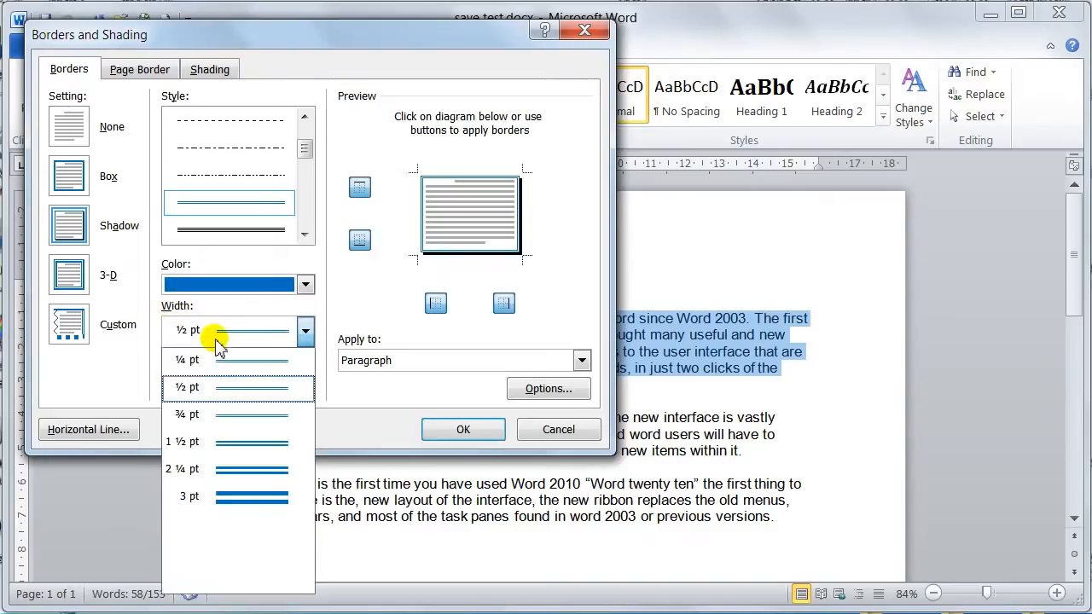
pyautogui.click(241, 466)
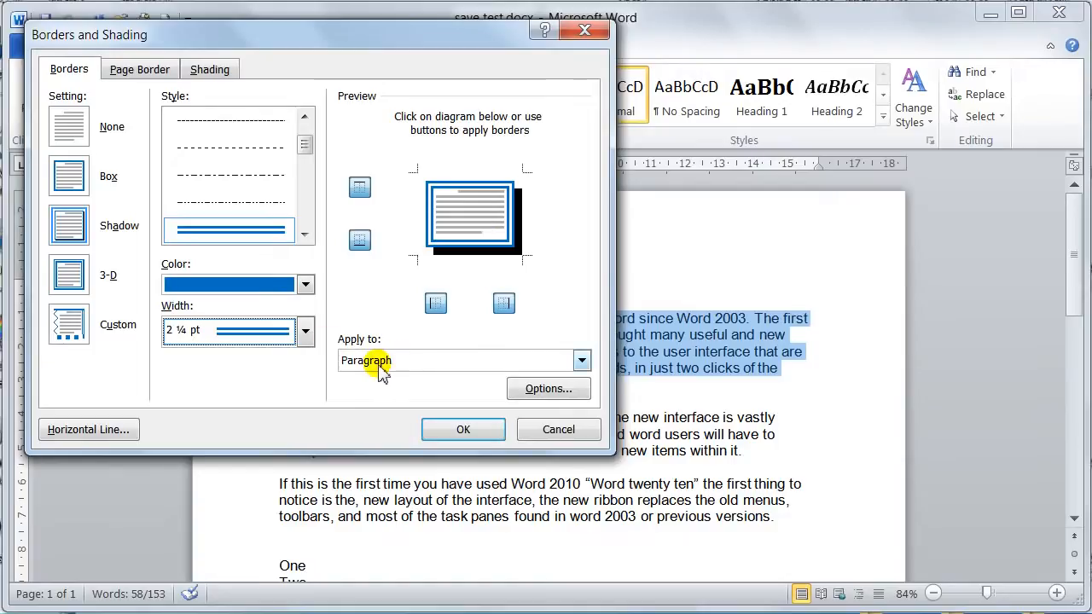
# - Keep the border applied to Paragraph, confirm the border settings and deselect the text
pyautogui.click(502, 361)
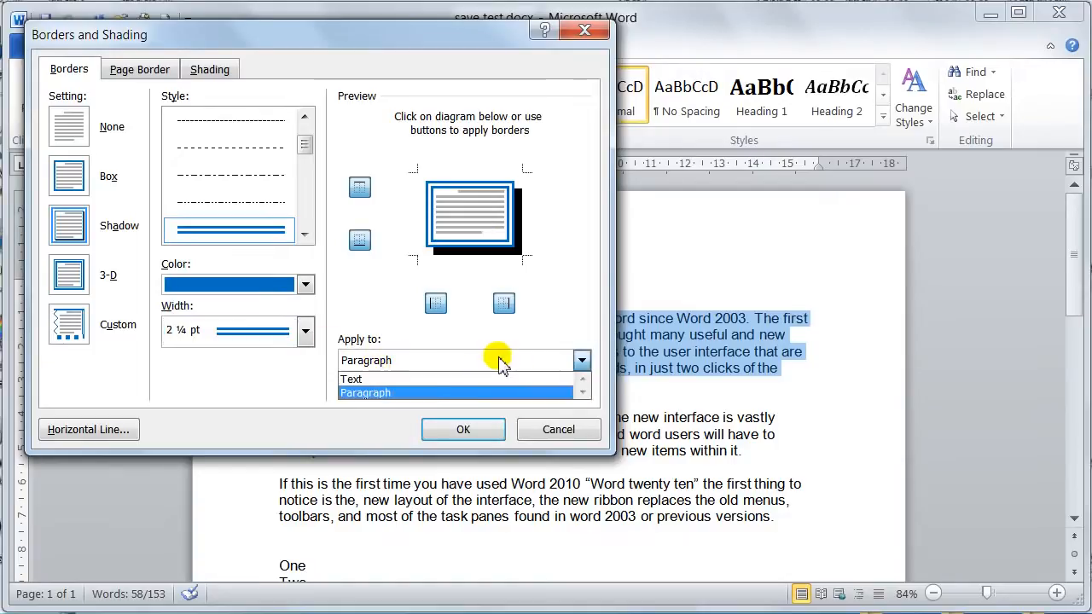
pyautogui.click(406, 362)
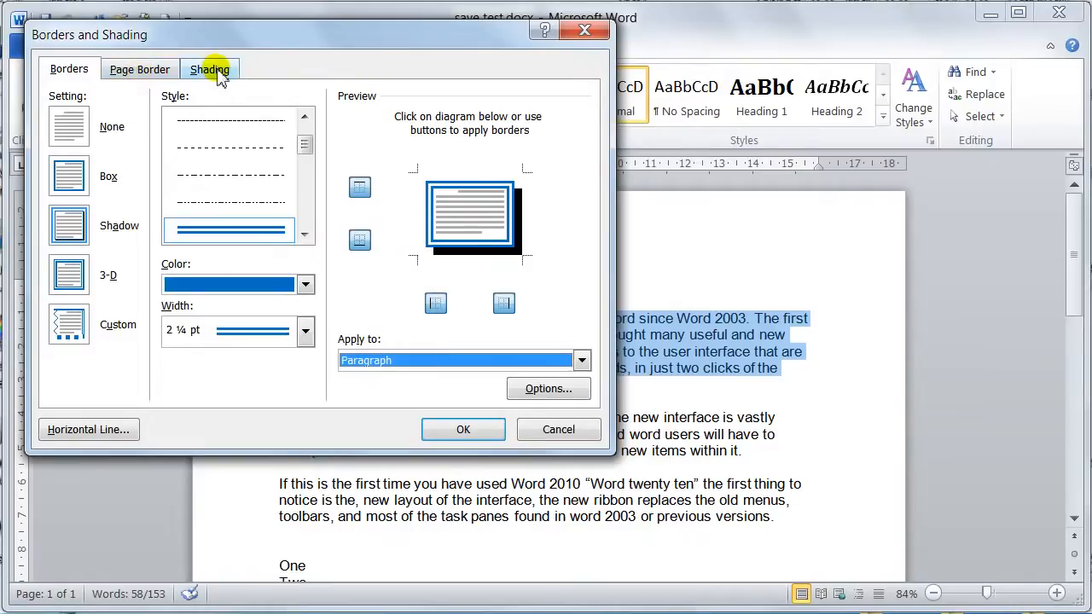
pyautogui.click(464, 430)
pyautogui.click(552, 392)
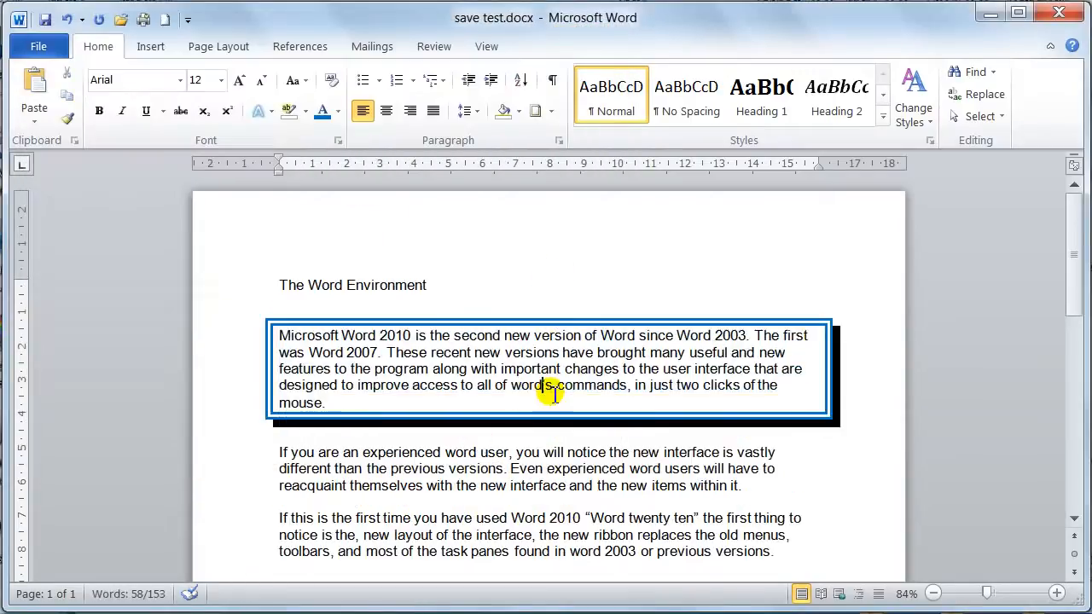
pyautogui.write("'")
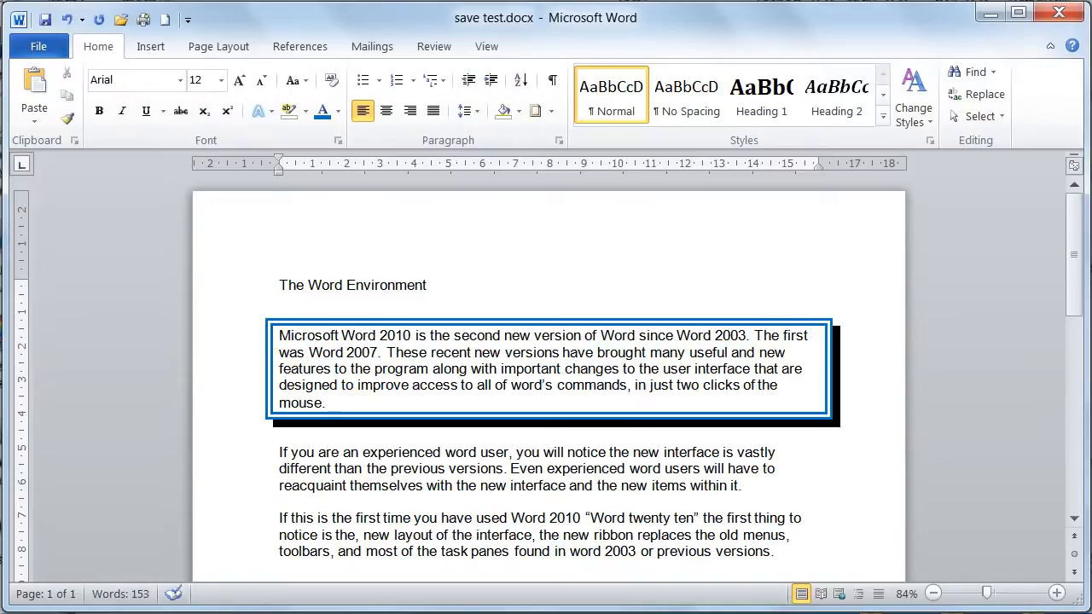
# - Shade the bordered paragraph with a 55% pattern style and deselect it
pyautogui.doubleClick(247, 343)
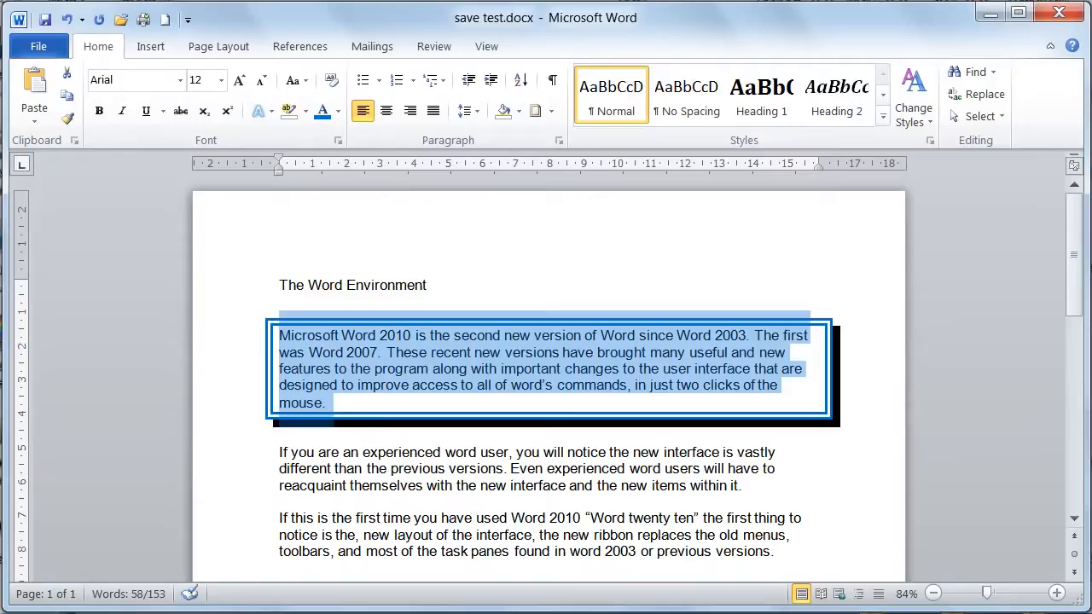
pyautogui.click(551, 111)
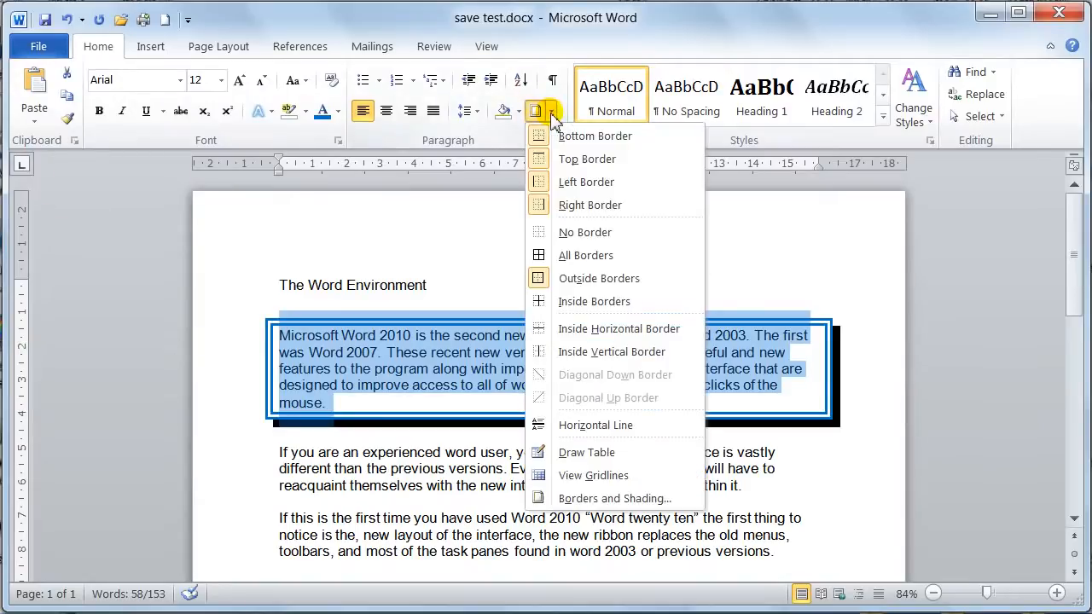
pyautogui.click(576, 500)
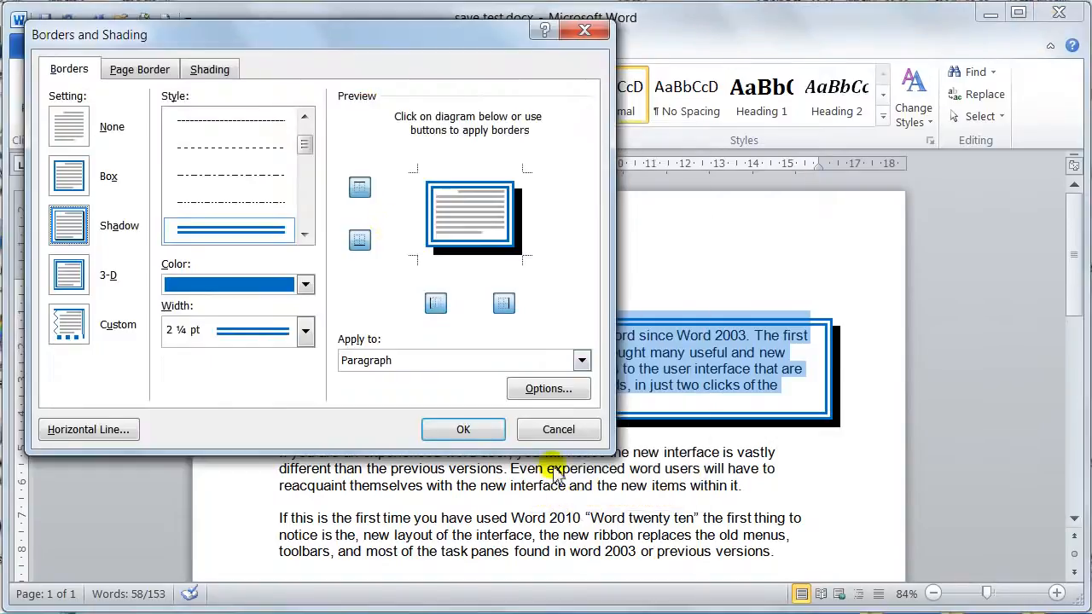
pyautogui.click(210, 72)
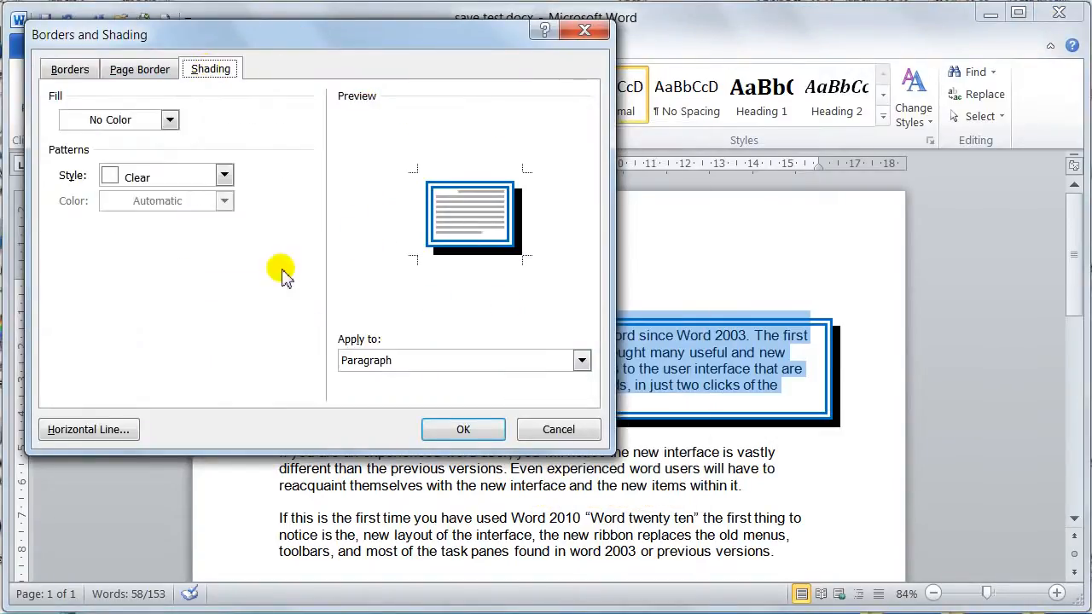
pyautogui.moveTo(303, 39)
pyautogui.mouseDown()
pyautogui.moveTo(300, 70)
pyautogui.moveTo(246, 65)
pyautogui.moveTo(247, 53)
pyautogui.moveTo(271, 63)
pyautogui.mouseUp()
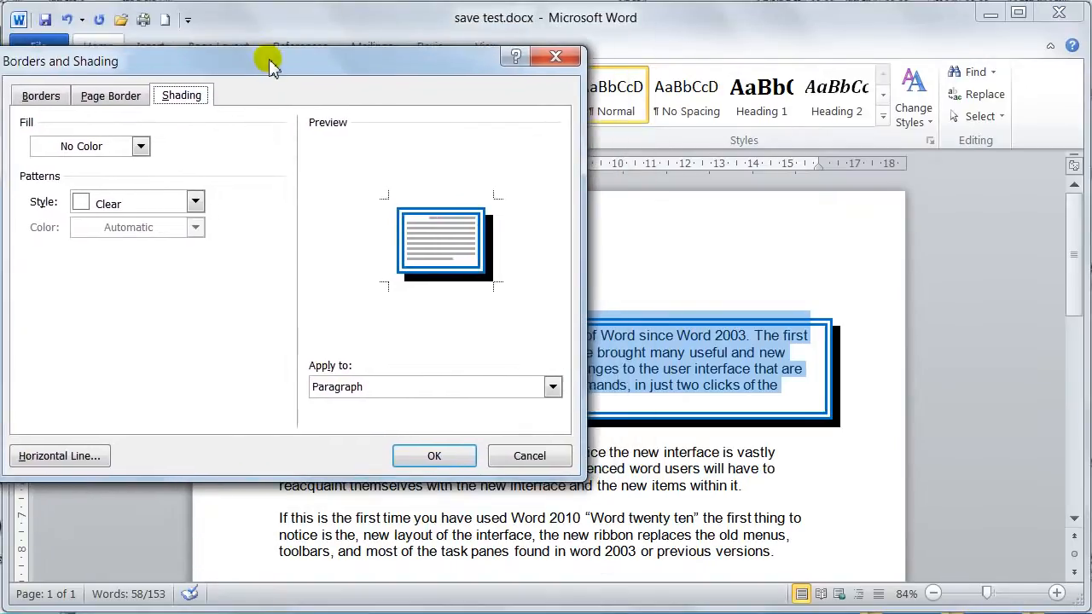
pyautogui.click(122, 209)
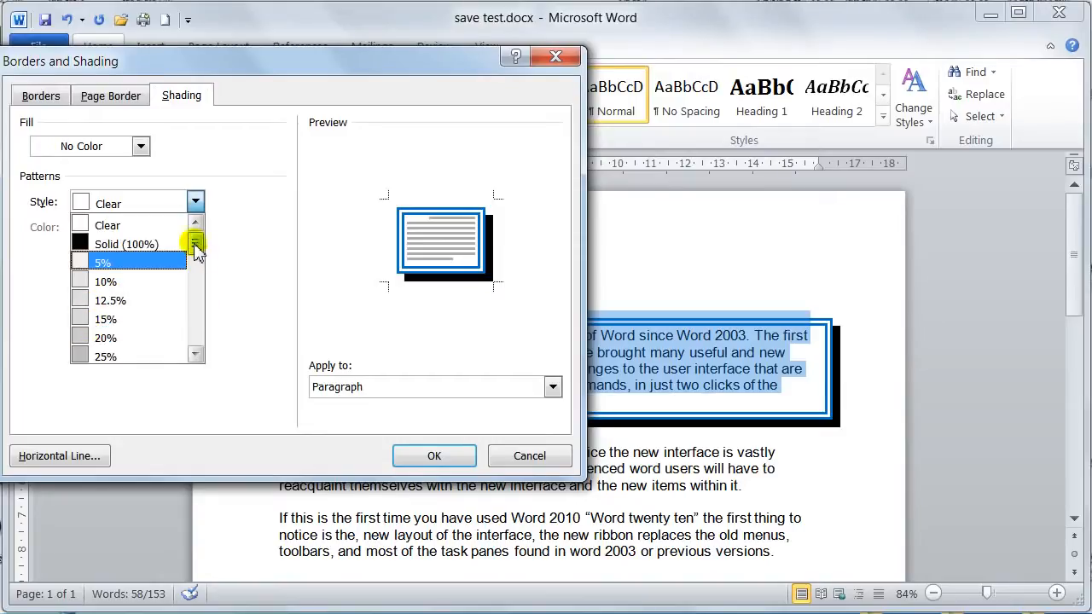
pyautogui.moveTo(195, 247); pyautogui.dragTo(196, 277)
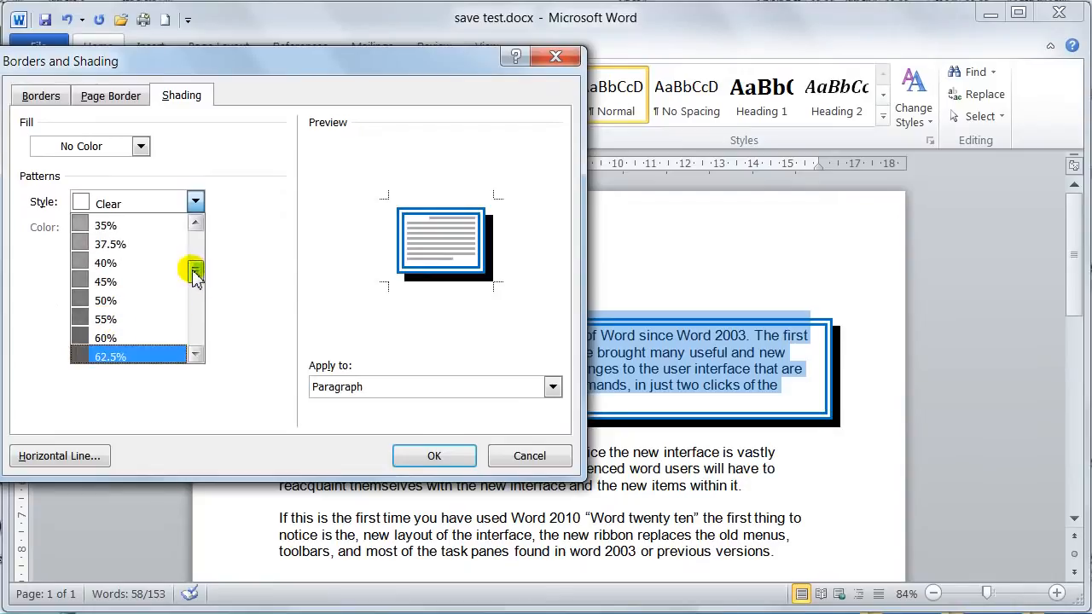
pyautogui.click(85, 317)
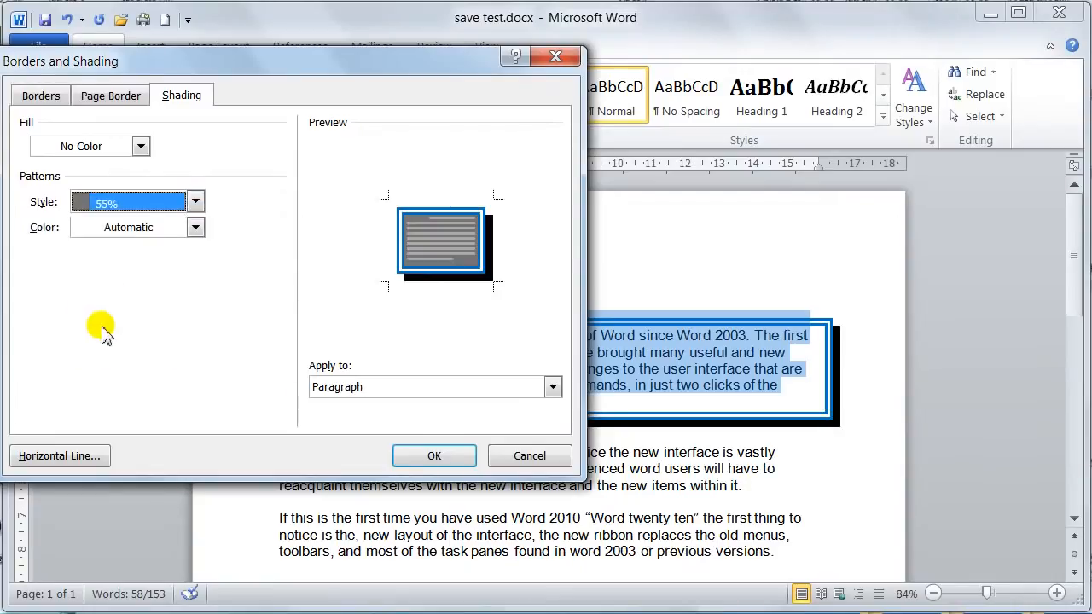
pyautogui.click(414, 455)
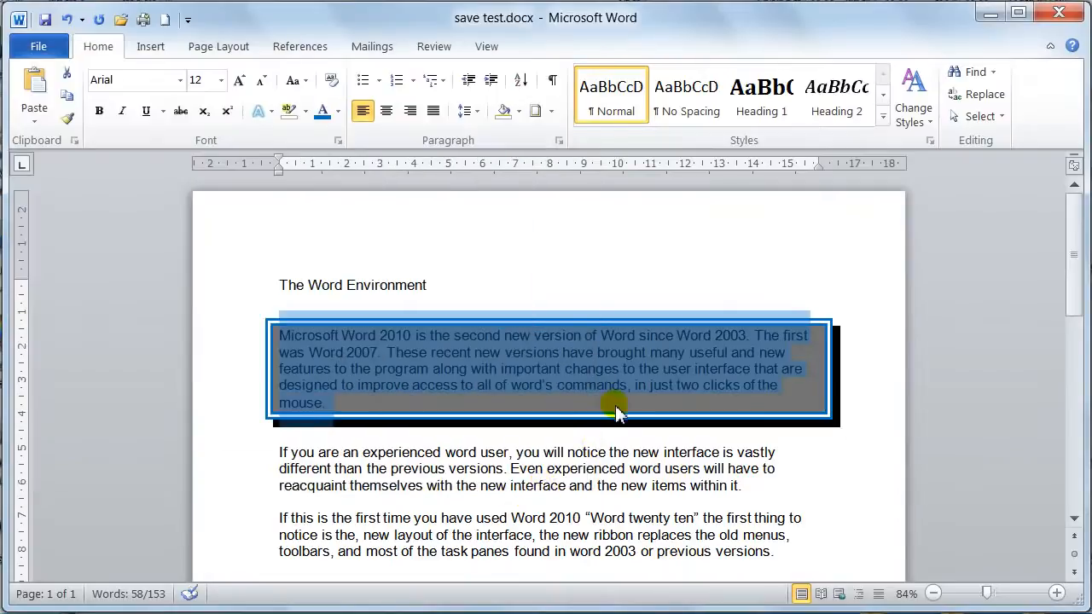
pyautogui.click(618, 411)
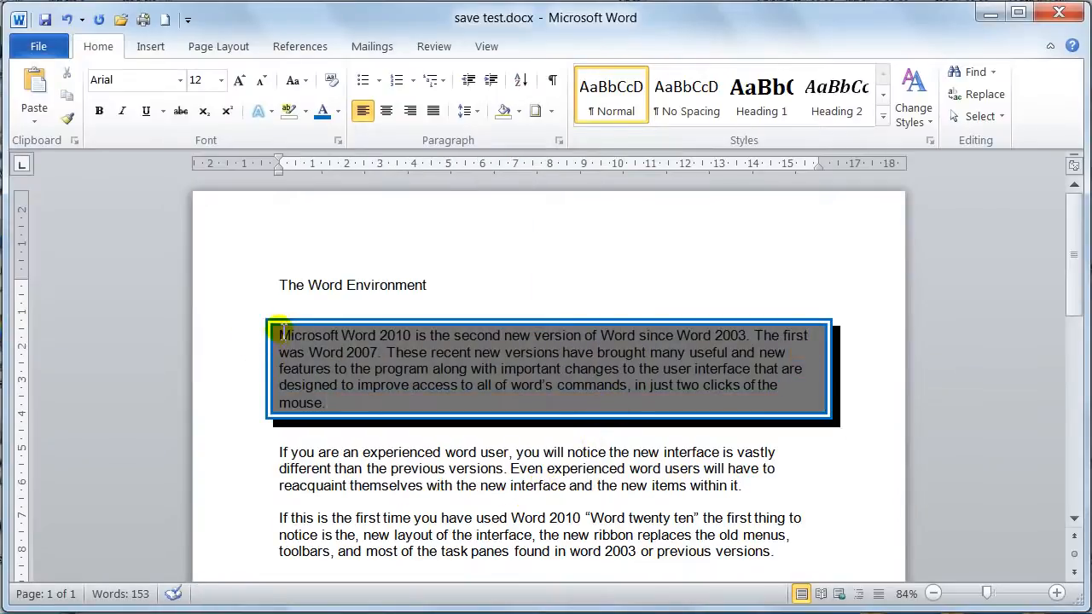
# - Select the whole bordered paragraph again and set its shading pattern style to 12.5%
pyautogui.moveTo(280, 337)
pyautogui.mouseDown()
pyautogui.moveTo(319, 339)
pyautogui.moveTo(415, 403)
pyautogui.moveTo(424, 390)
pyautogui.moveTo(433, 401)
pyautogui.mouseUp()
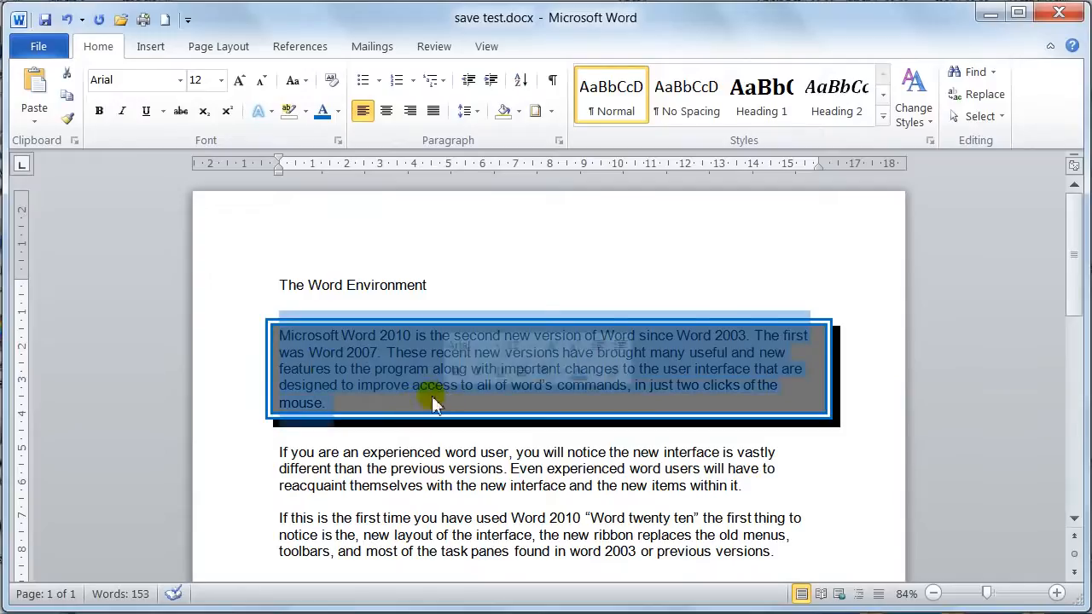
pyautogui.click(290, 362)
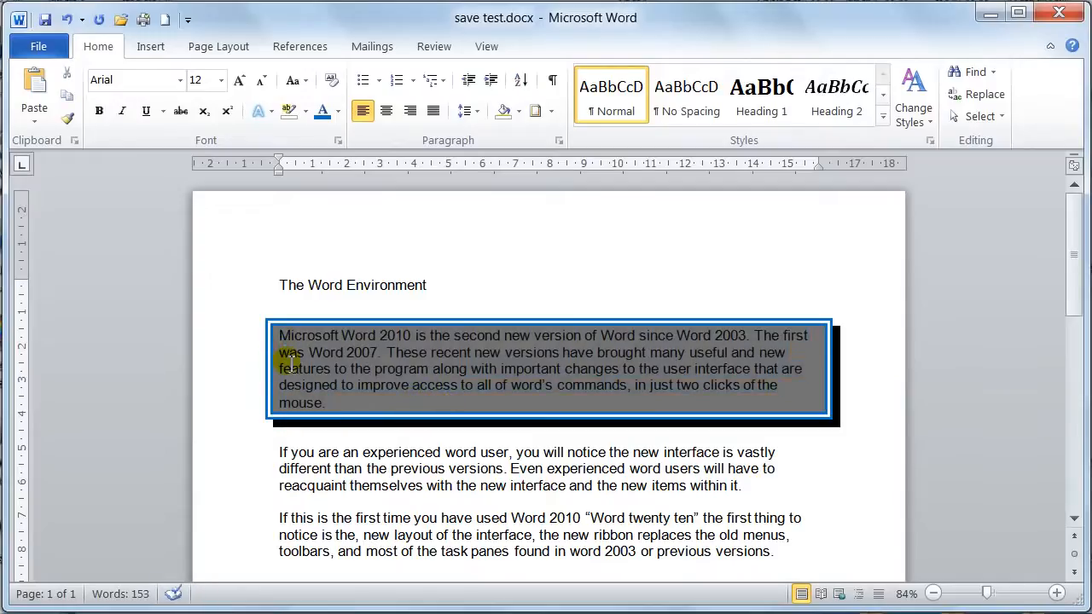
pyautogui.tripleClick(290, 363)
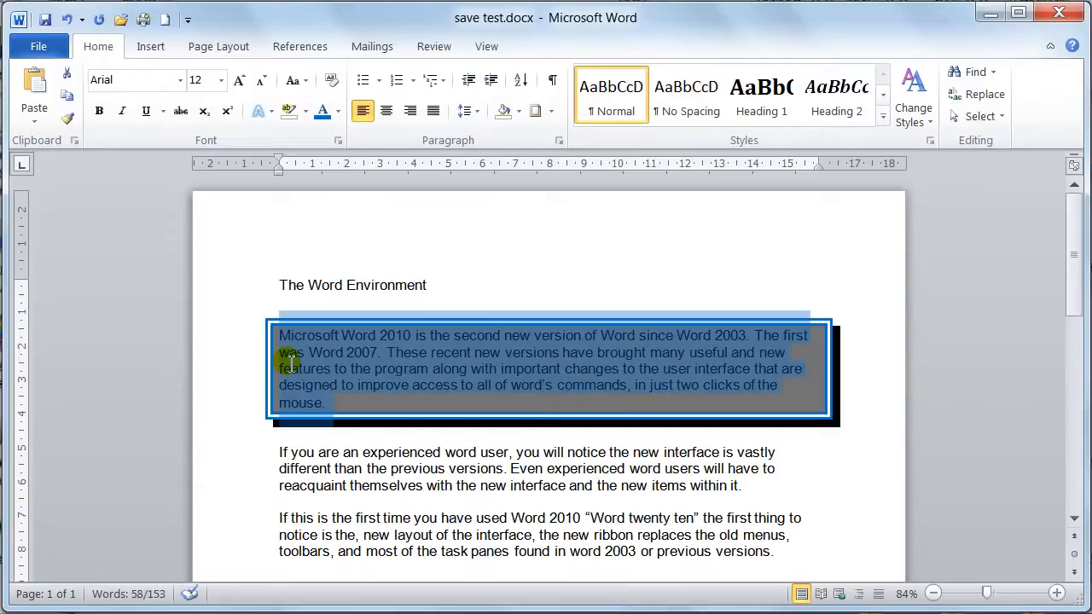
pyautogui.click(552, 112)
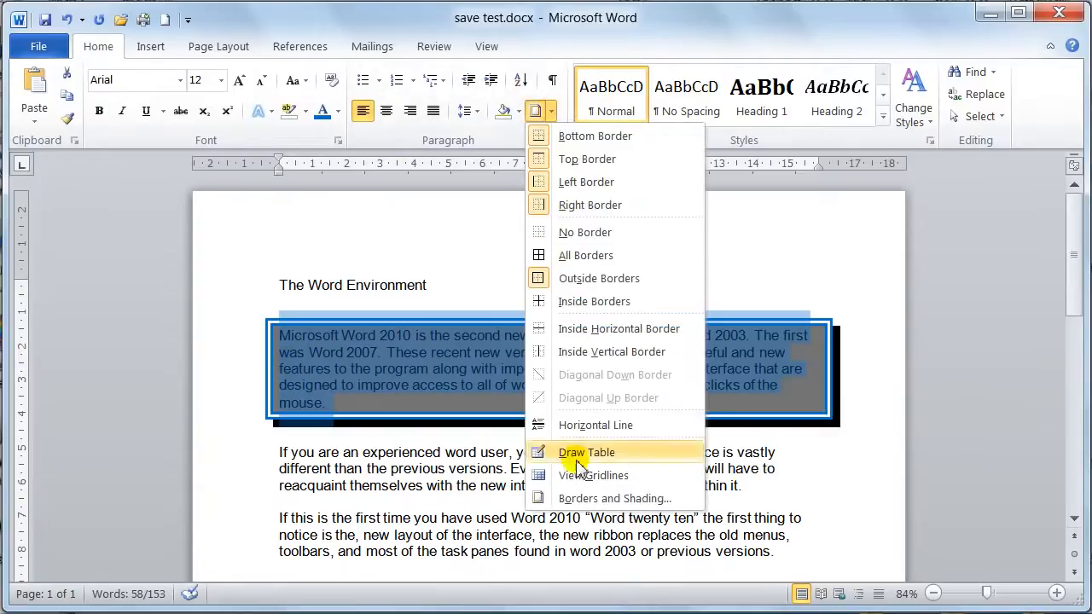
pyautogui.click(585, 503)
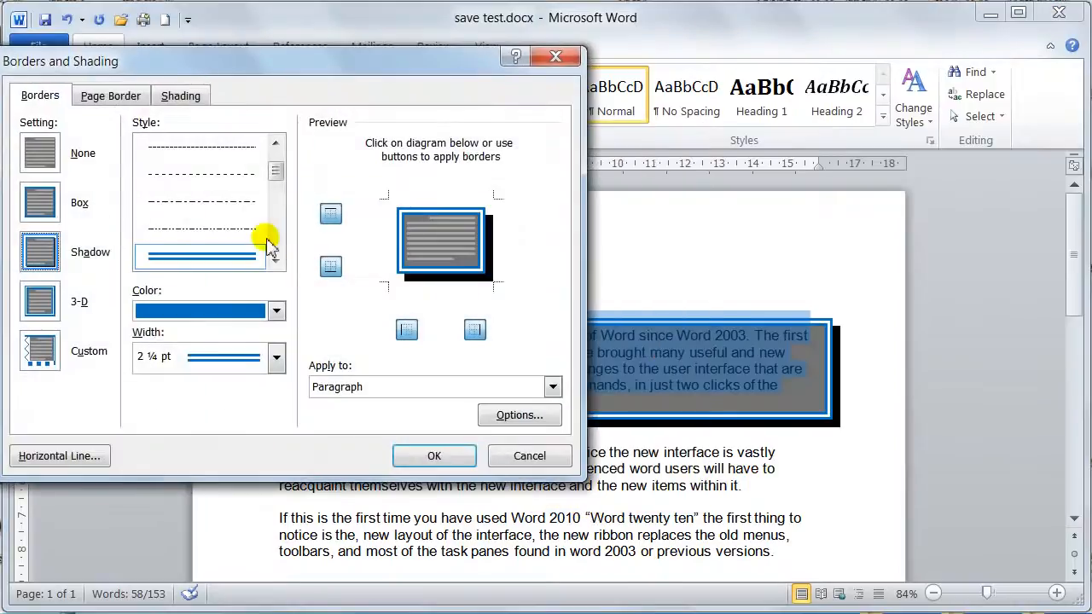
pyautogui.click(186, 98)
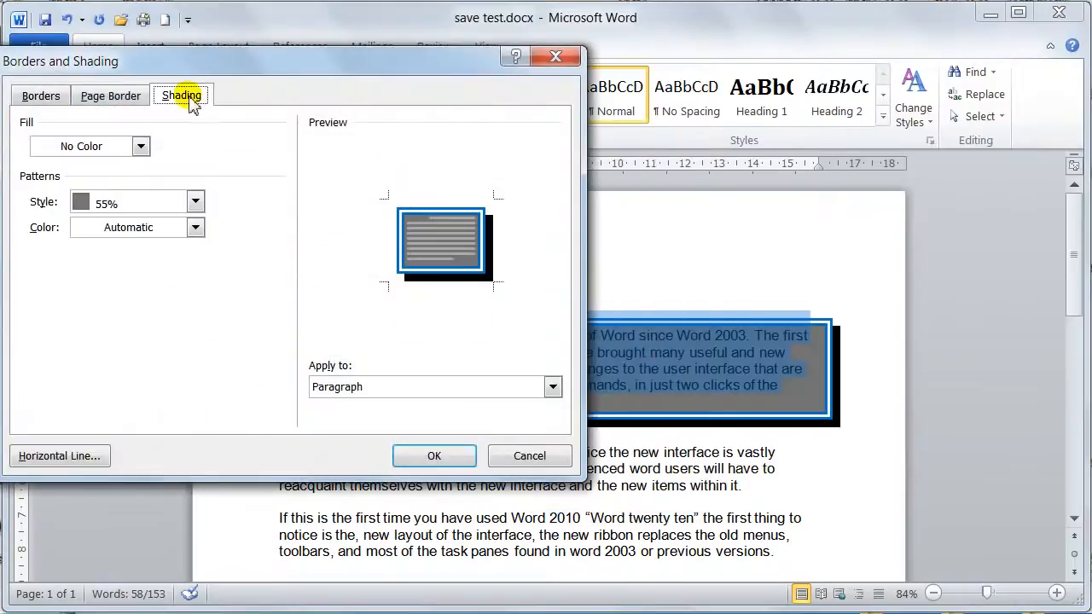
pyautogui.click(139, 203)
pyautogui.scroll(3, 195, 243)
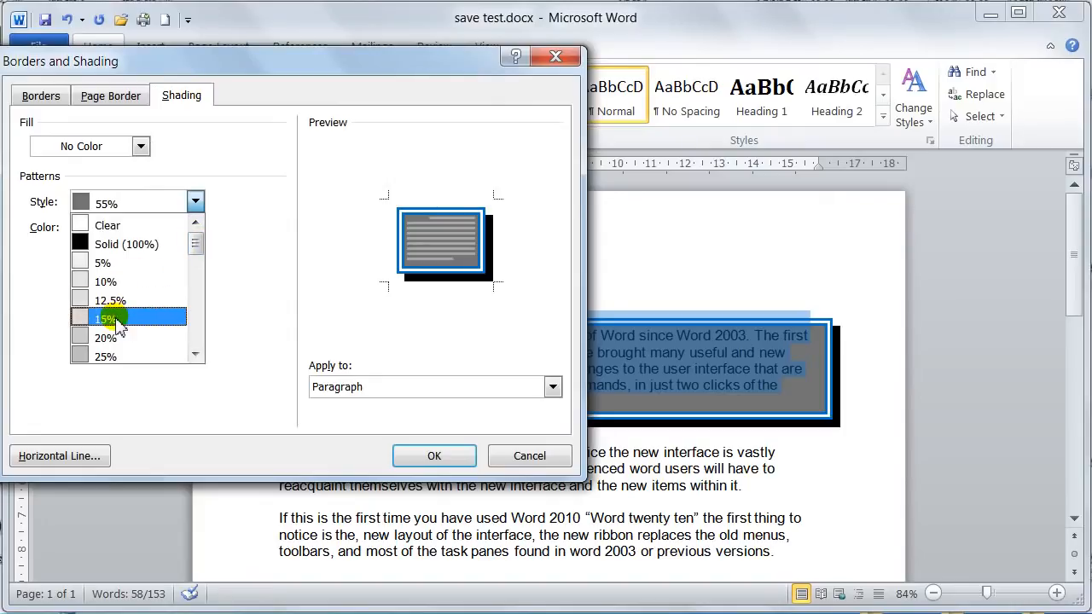
pyautogui.click(108, 300)
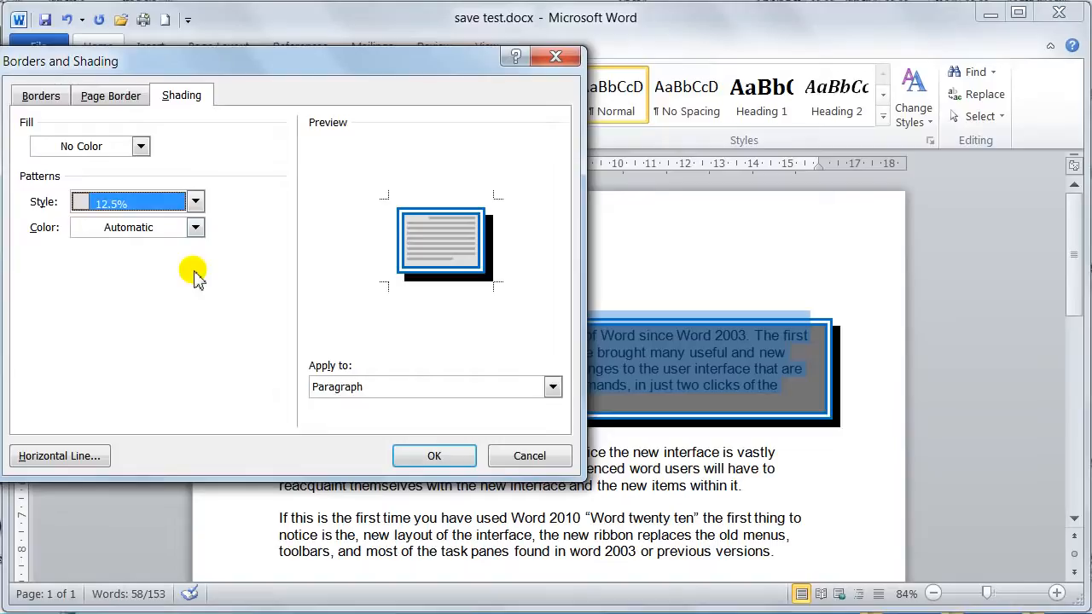
pyautogui.click(431, 457)
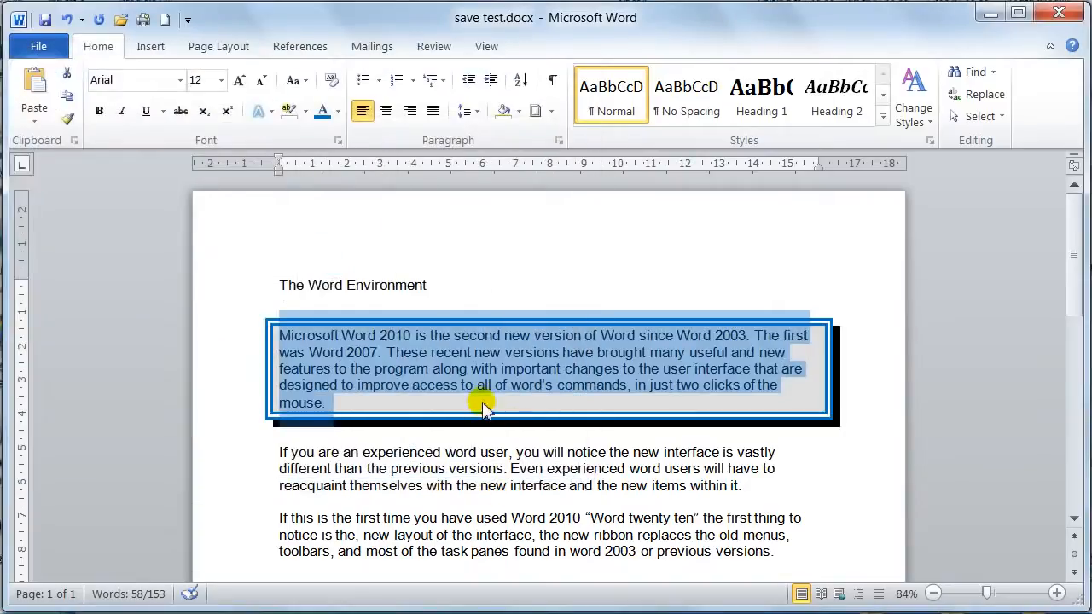
# - Select the whole bordered paragraph again and change its border setting to Custom
pyautogui.click(482, 401)
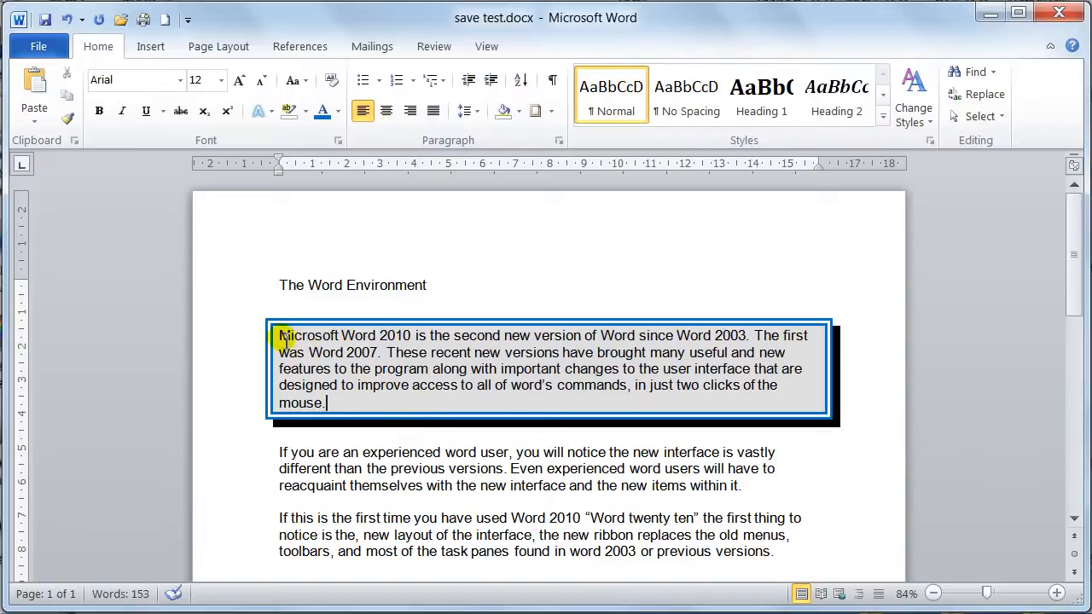
pyautogui.tripleClick(316, 438)
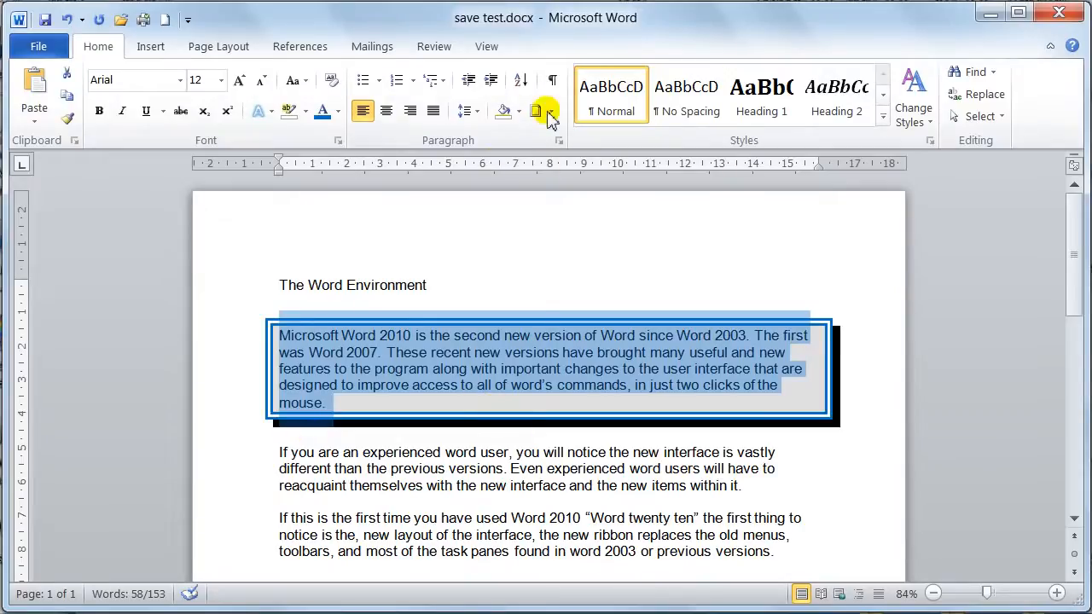
pyautogui.click(551, 112)
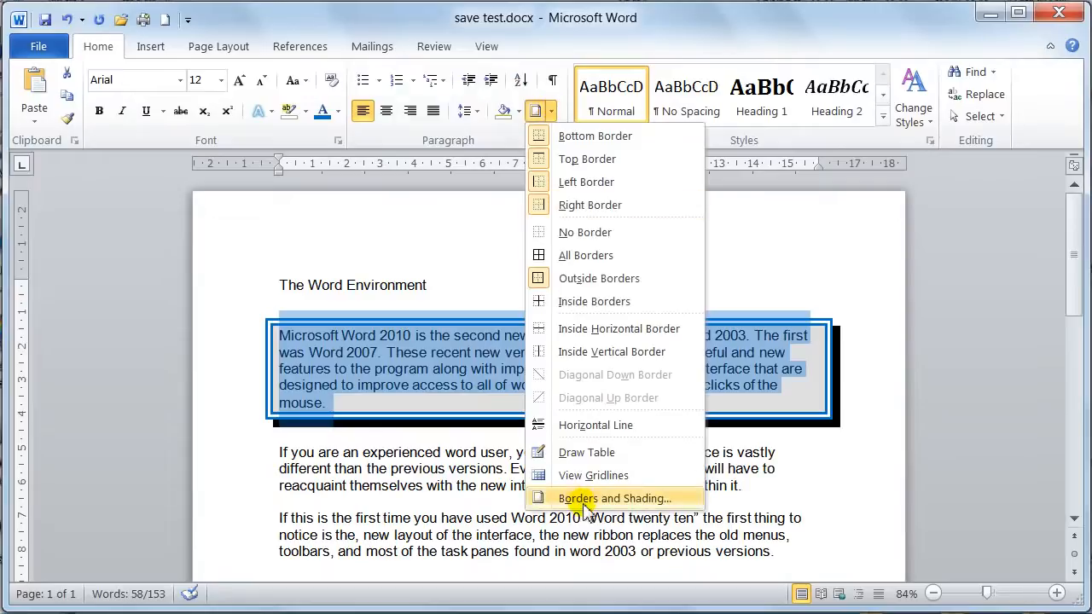
pyautogui.click(587, 499)
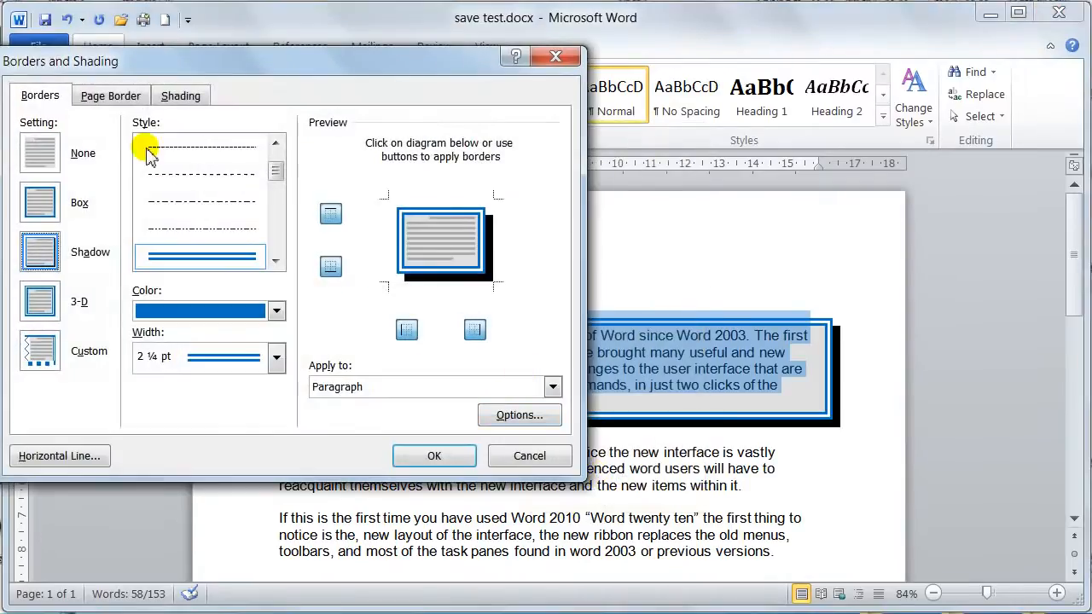
pyautogui.click(36, 351)
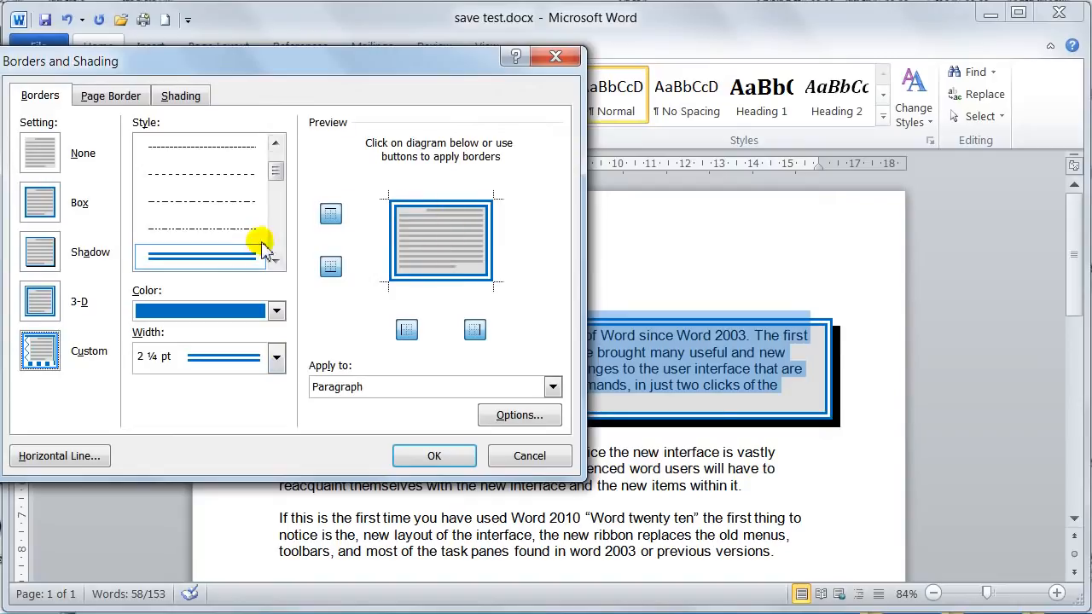
# - Replace the paragraph's top and bottom border lines with double lines in standard green
pyautogui.click(461, 205)
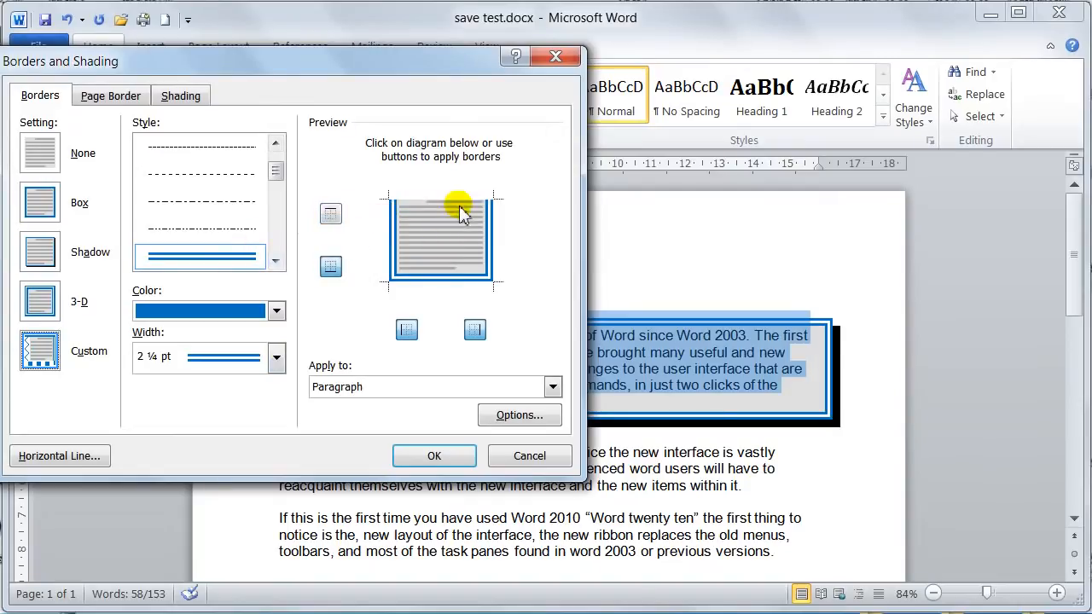
pyautogui.click(276, 310)
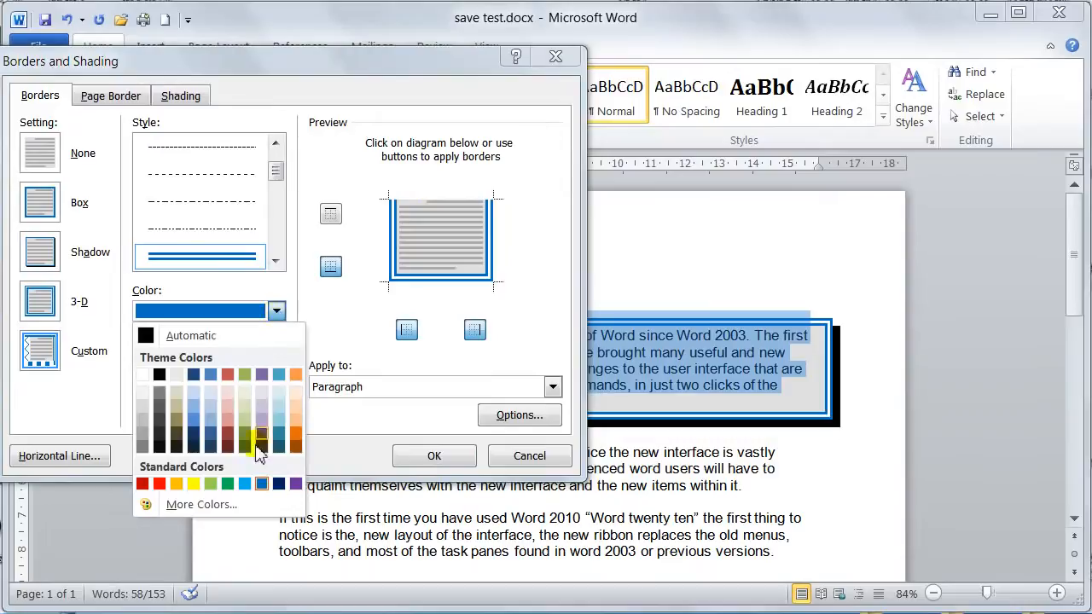
pyautogui.click(228, 483)
pyautogui.click(420, 202)
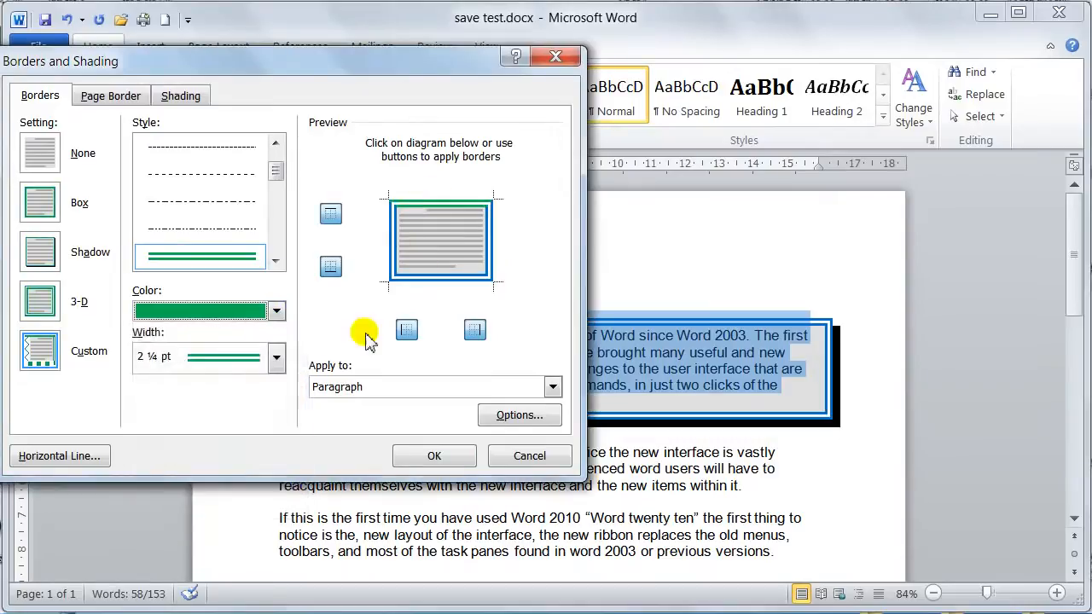
pyautogui.click(439, 282)
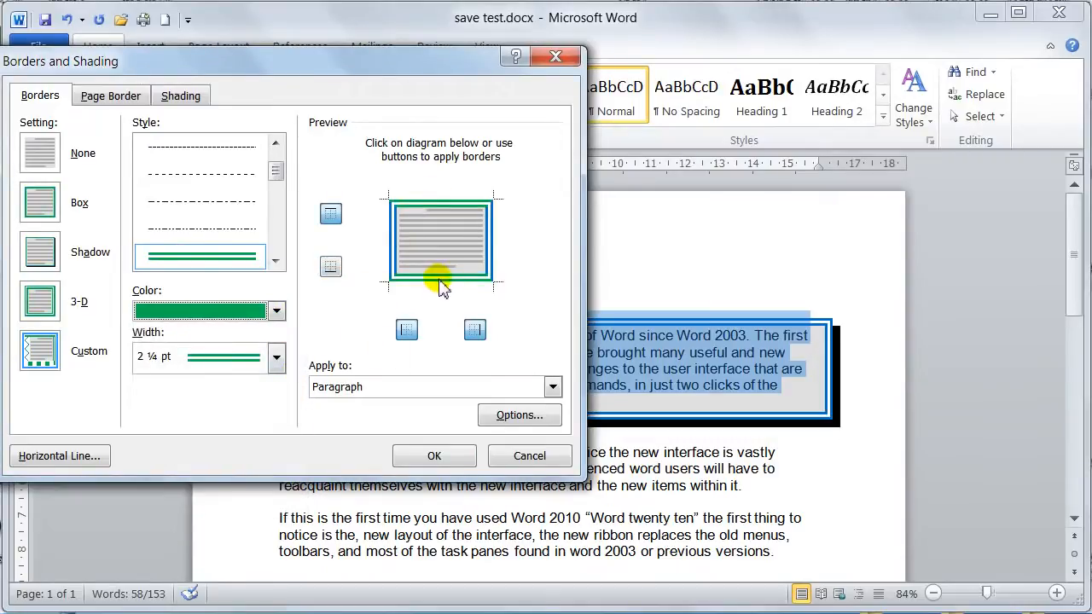
# - Make the bottom and right border lines of the paragraph standard yellow
pyautogui.click(276, 311)
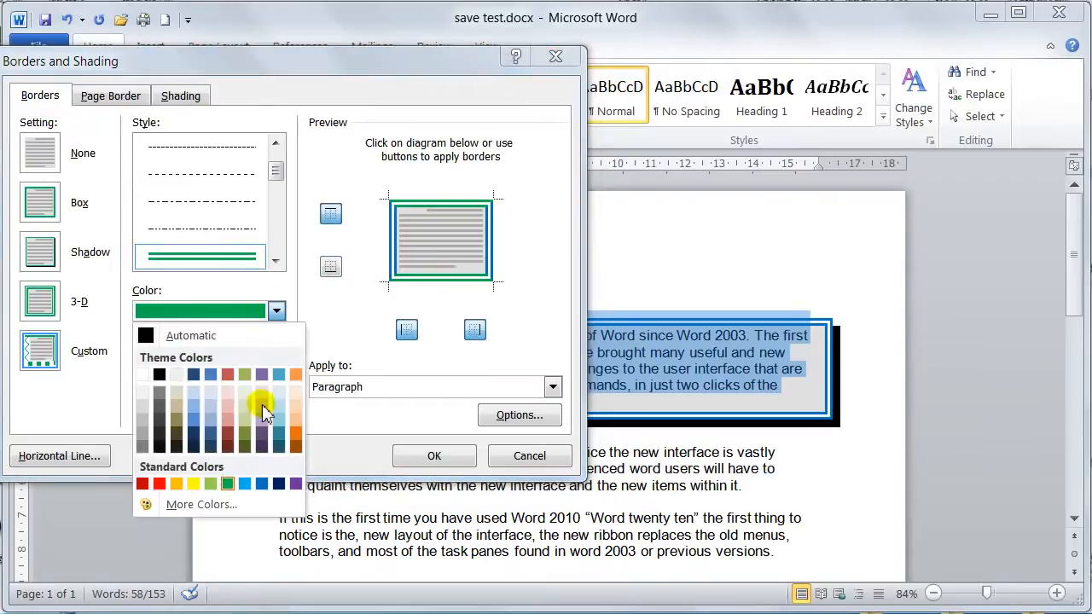
pyautogui.click(194, 484)
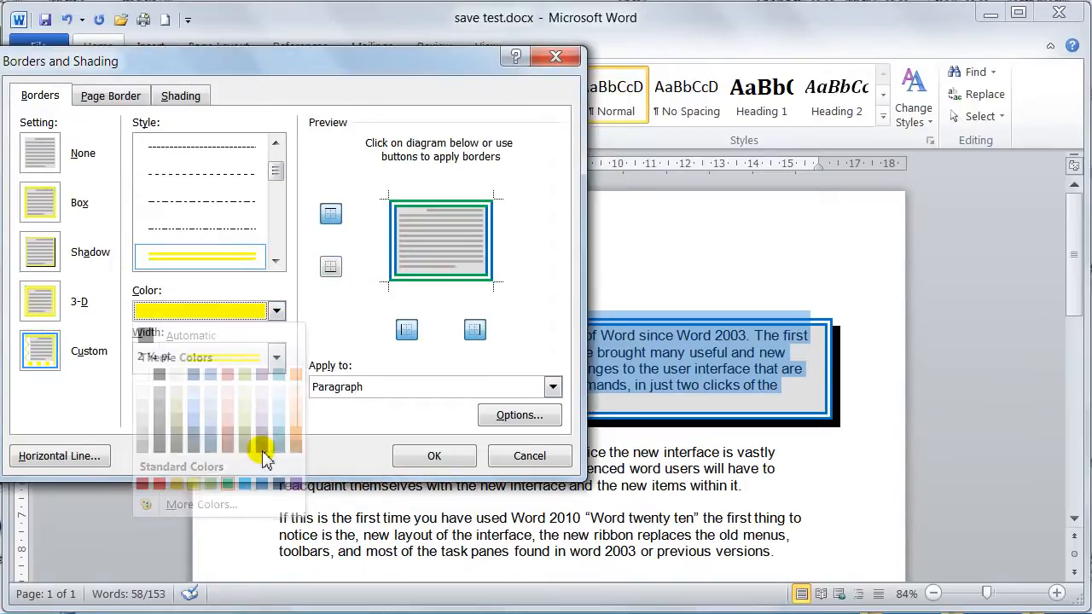
pyautogui.click(454, 279)
pyautogui.click(485, 255)
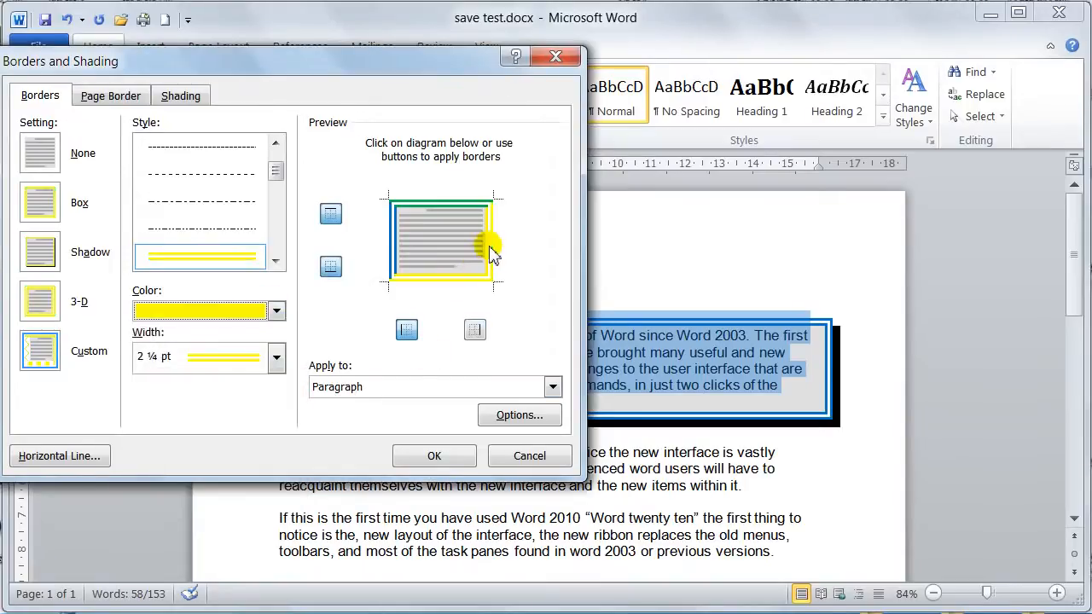
# - Make the paragraph's right border line standard red, confirm the border settings and deselect the text
pyautogui.click(274, 311)
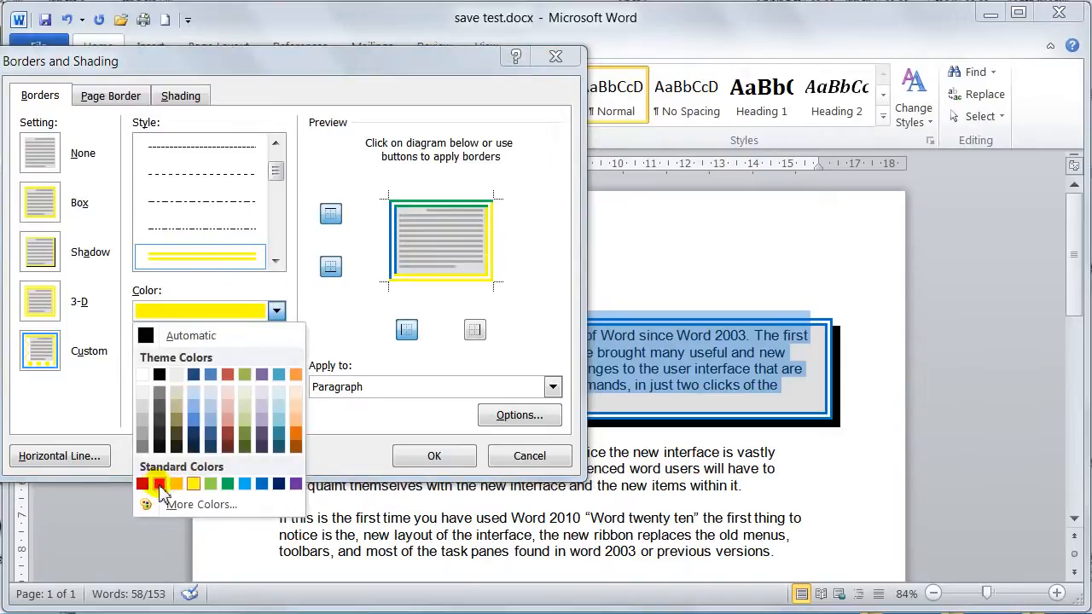
pyautogui.click(160, 484)
pyautogui.click(487, 256)
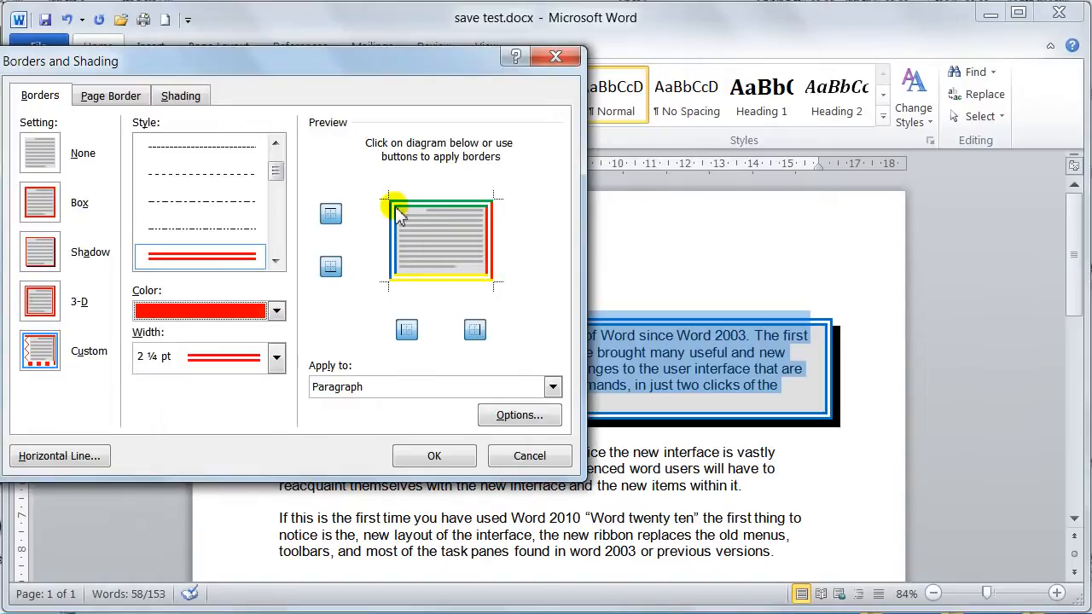
pyautogui.click(434, 458)
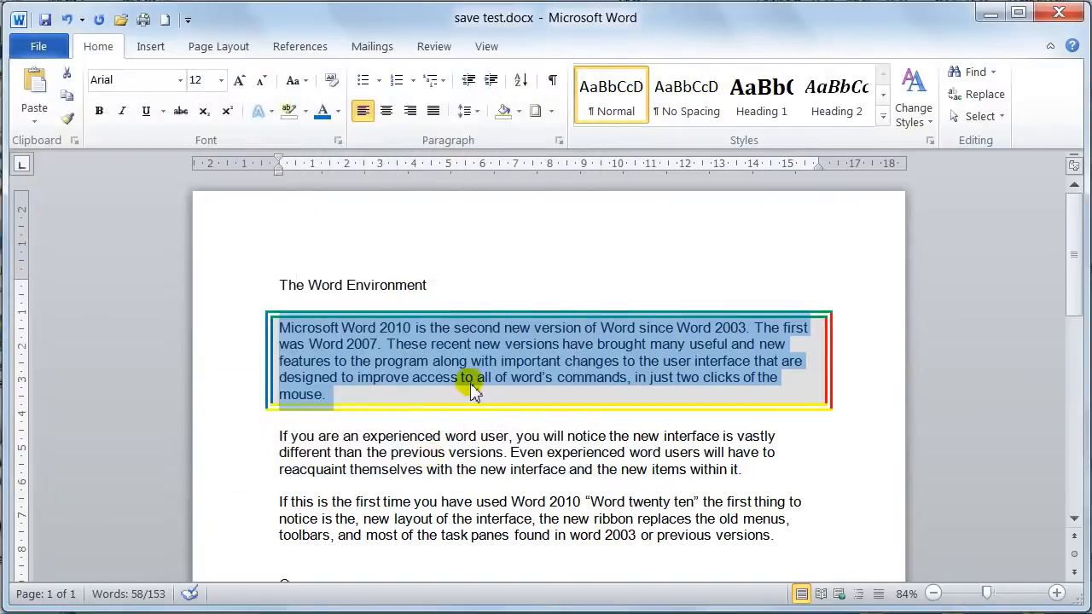
pyautogui.click(474, 377)
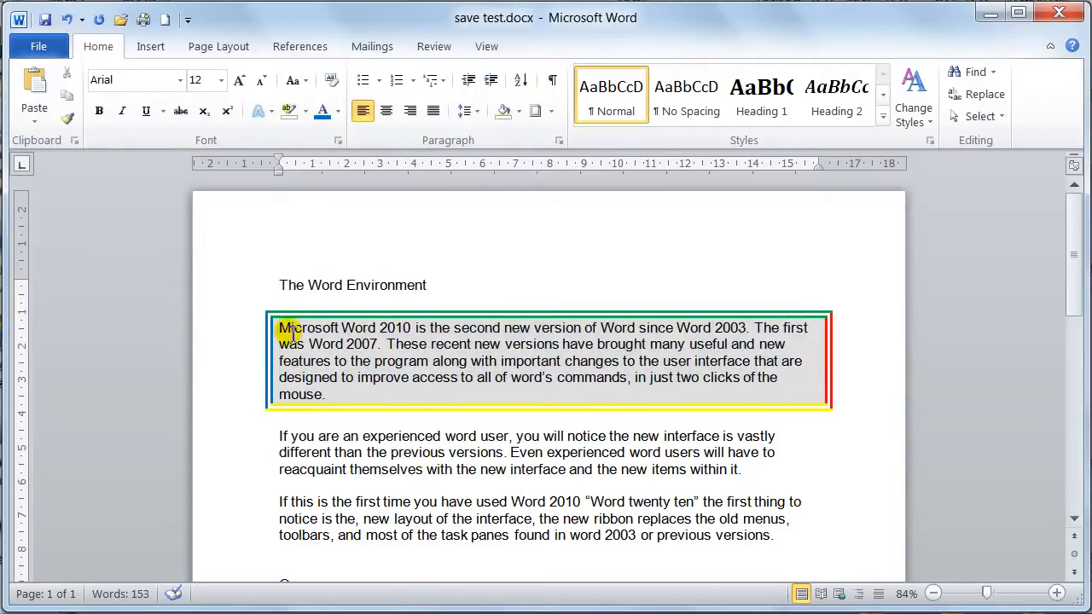
# - Reselect the multicoloured bordered paragraph and set its bottom, right and top border lines to standard blue
pyautogui.moveTo(281, 327); pyautogui.dragTo(444, 392)
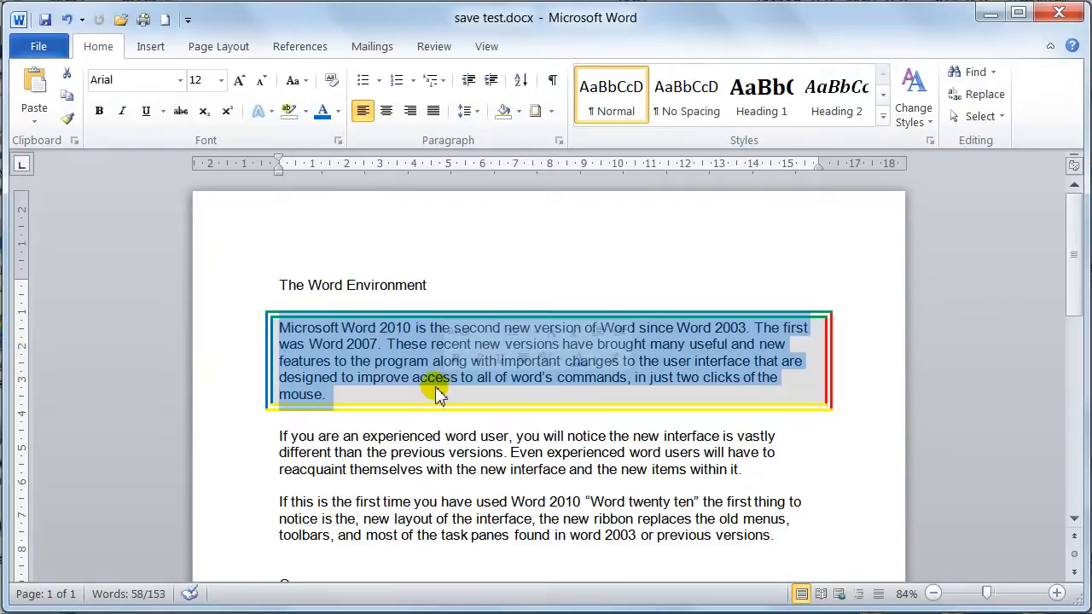
pyautogui.click(551, 111)
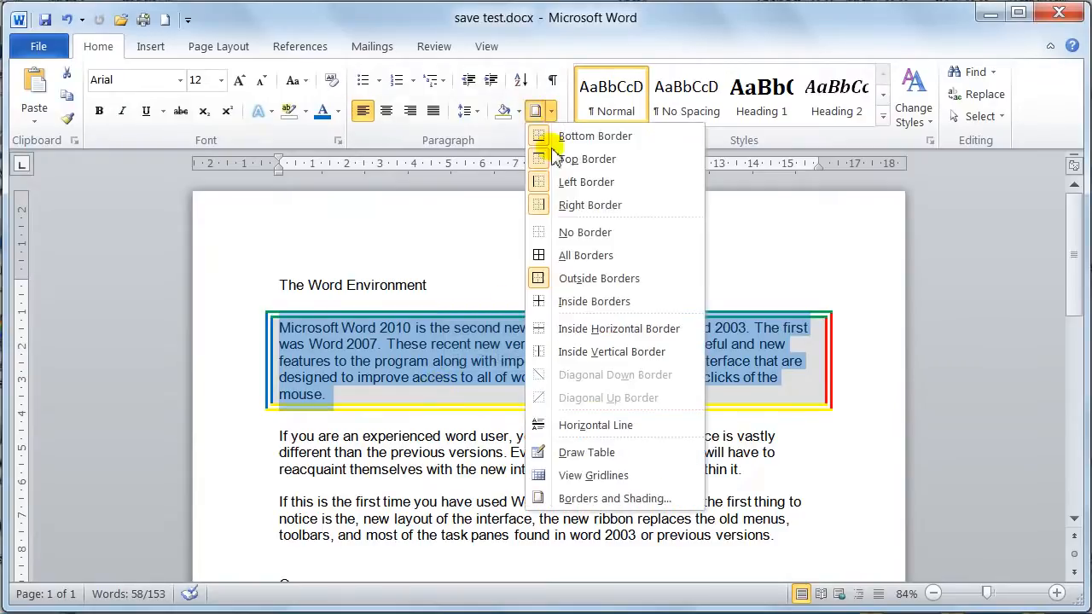
pyautogui.click(573, 499)
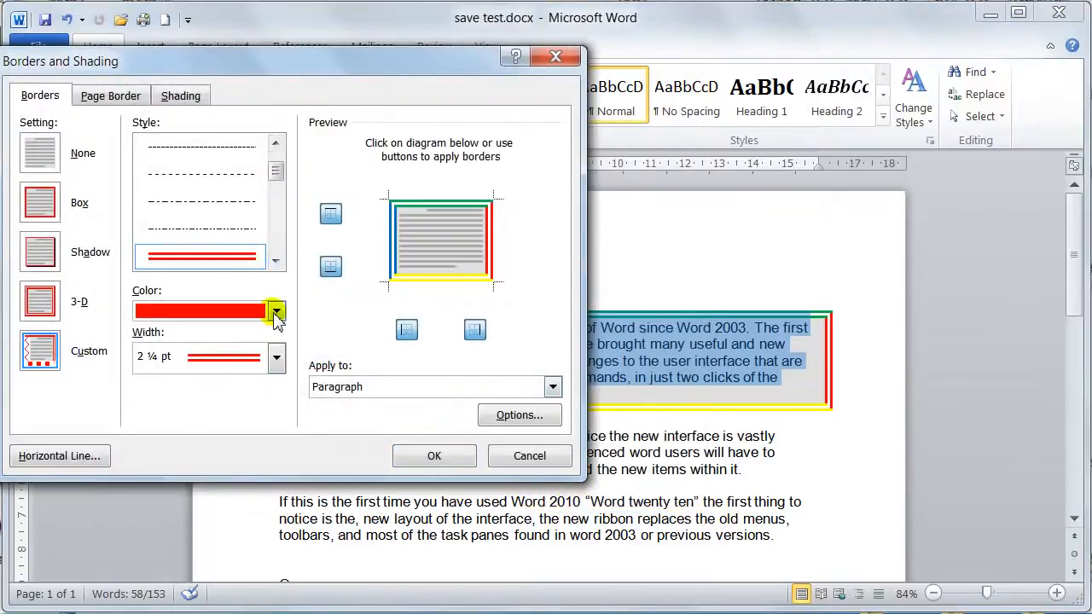
pyautogui.click(276, 311)
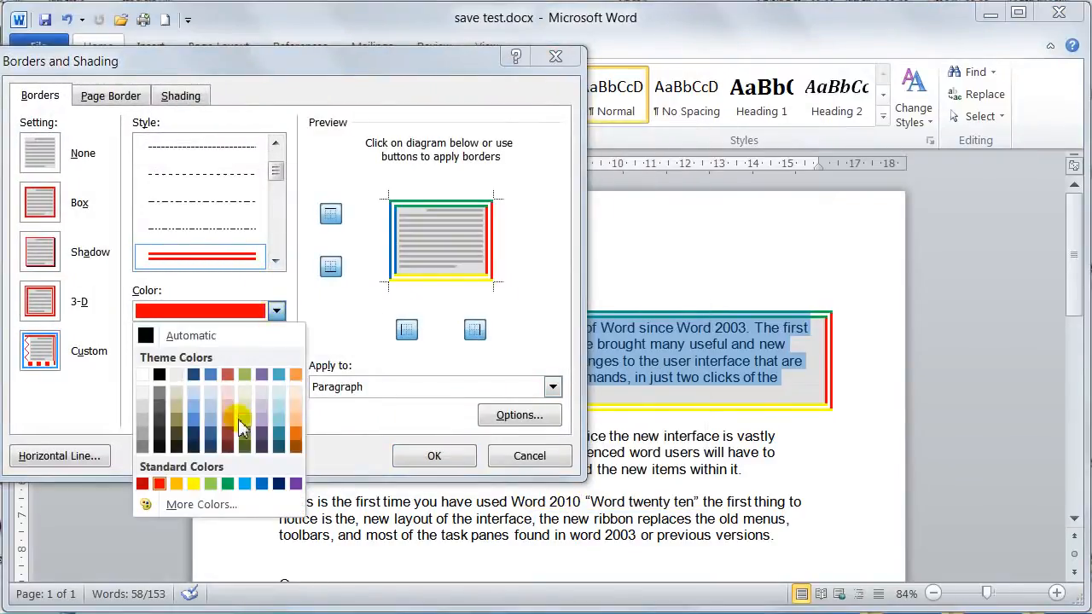
pyautogui.click(262, 484)
pyautogui.click(414, 278)
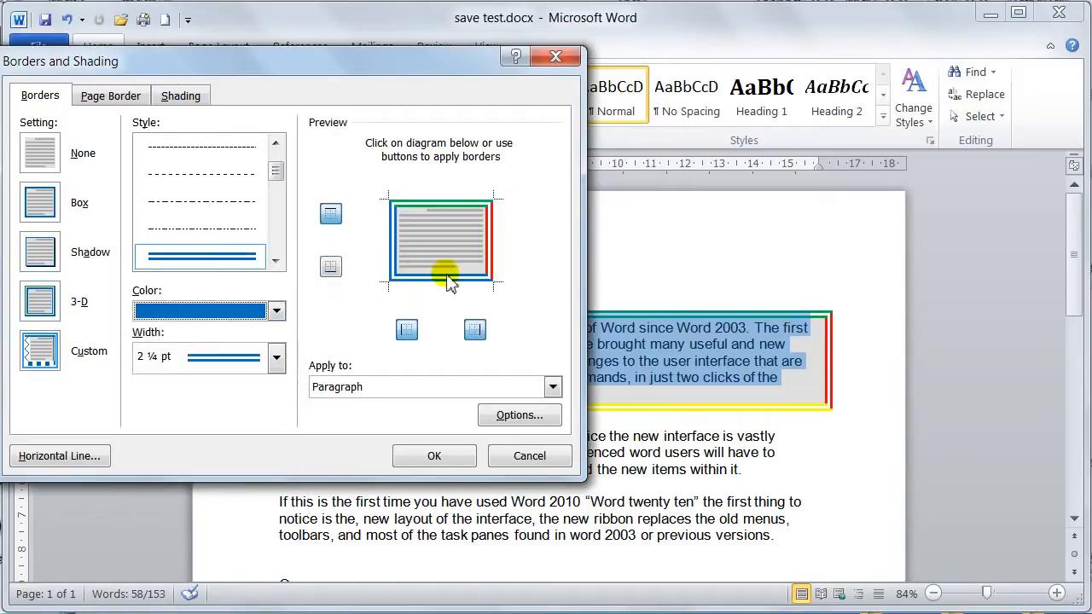
pyautogui.click(491, 245)
pyautogui.click(448, 202)
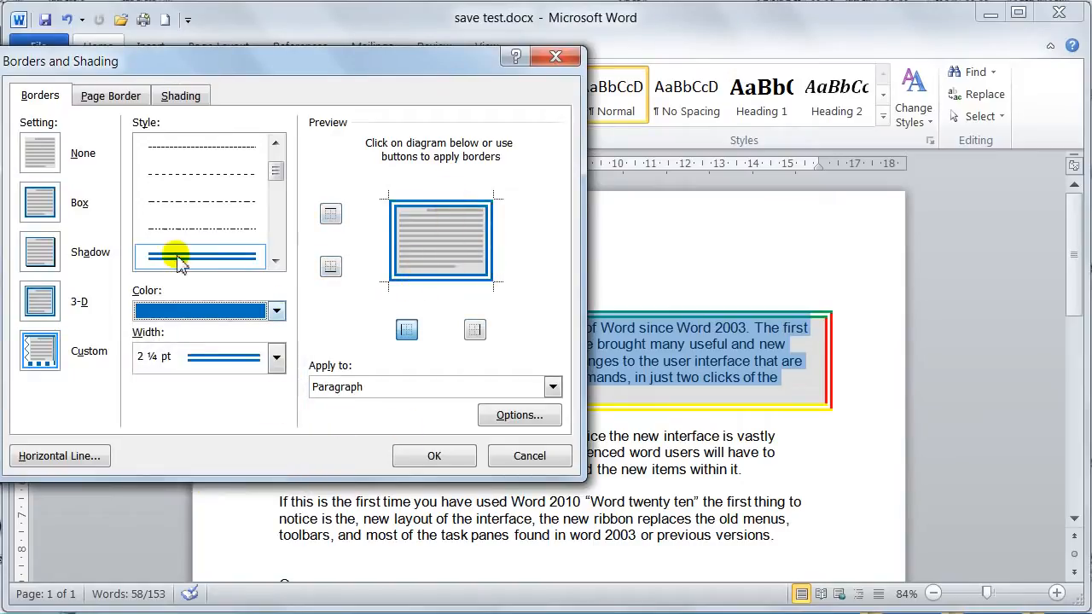
# - Check the paragraph's shading settings, confirm the border changes and deselect the text
pyautogui.click(174, 94)
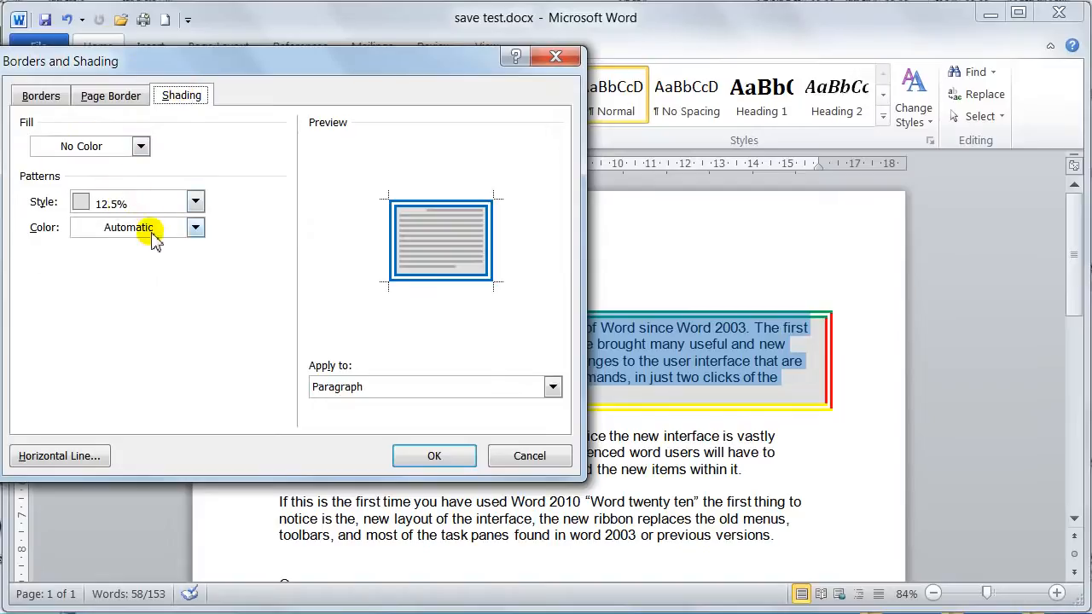
pyautogui.click(436, 455)
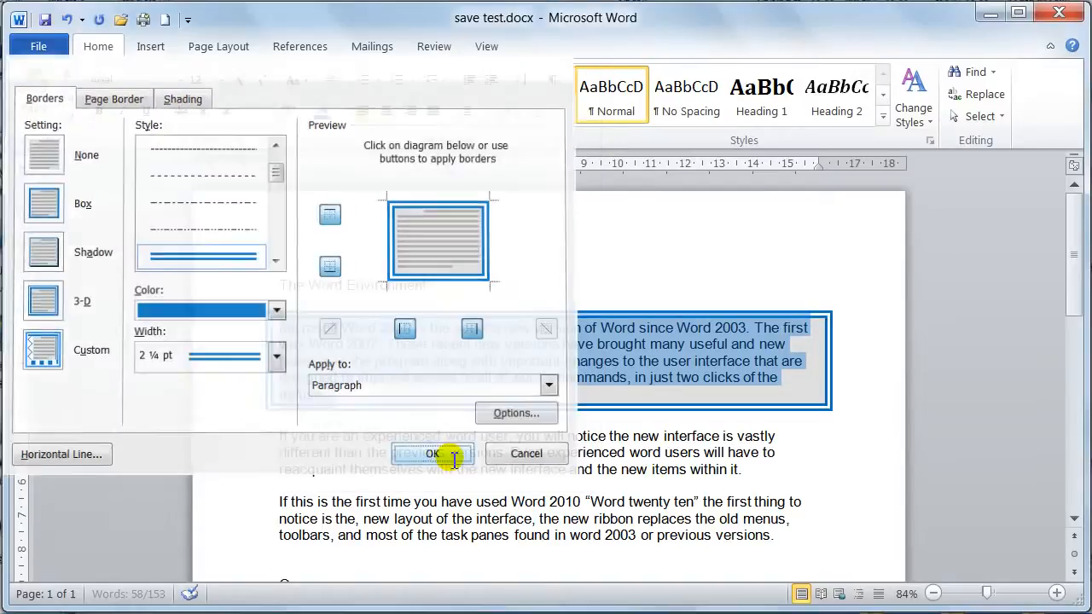
pyautogui.click(389, 400)
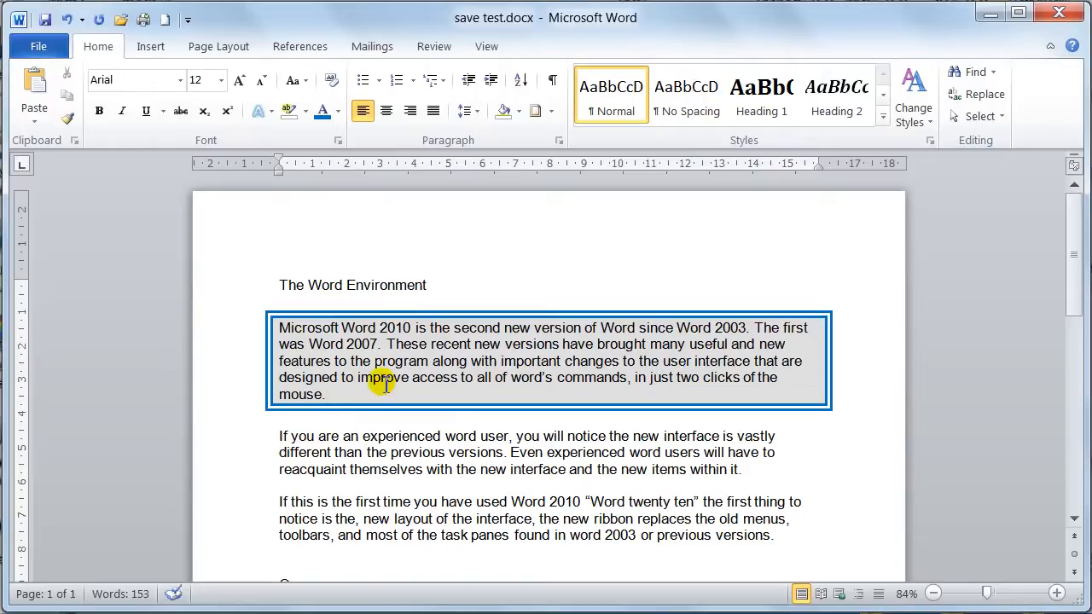
# - Show the formatting marks, select the paragraph mark after the title "The Word Environment" and hide the marks again
pyautogui.click(552, 81)
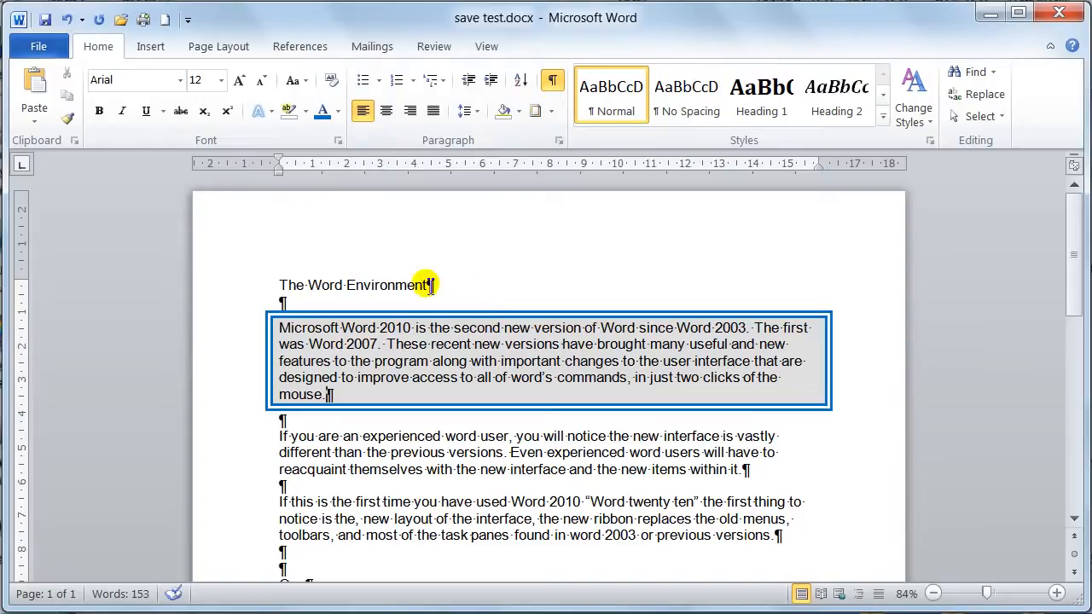
pyautogui.moveTo(447, 285); pyautogui.dragTo(432, 287)
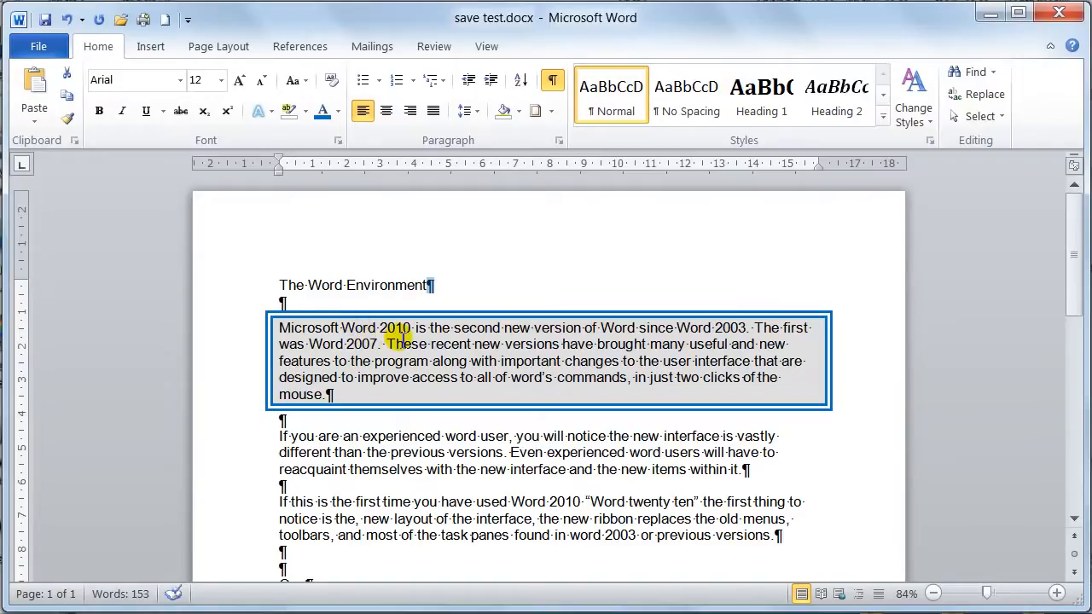
pyautogui.click(554, 81)
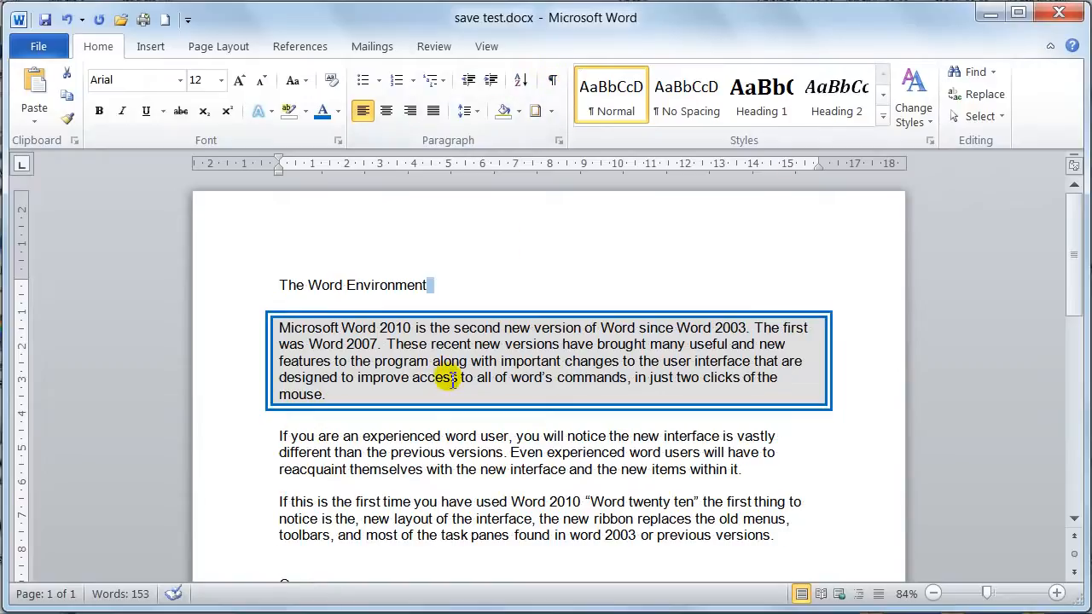